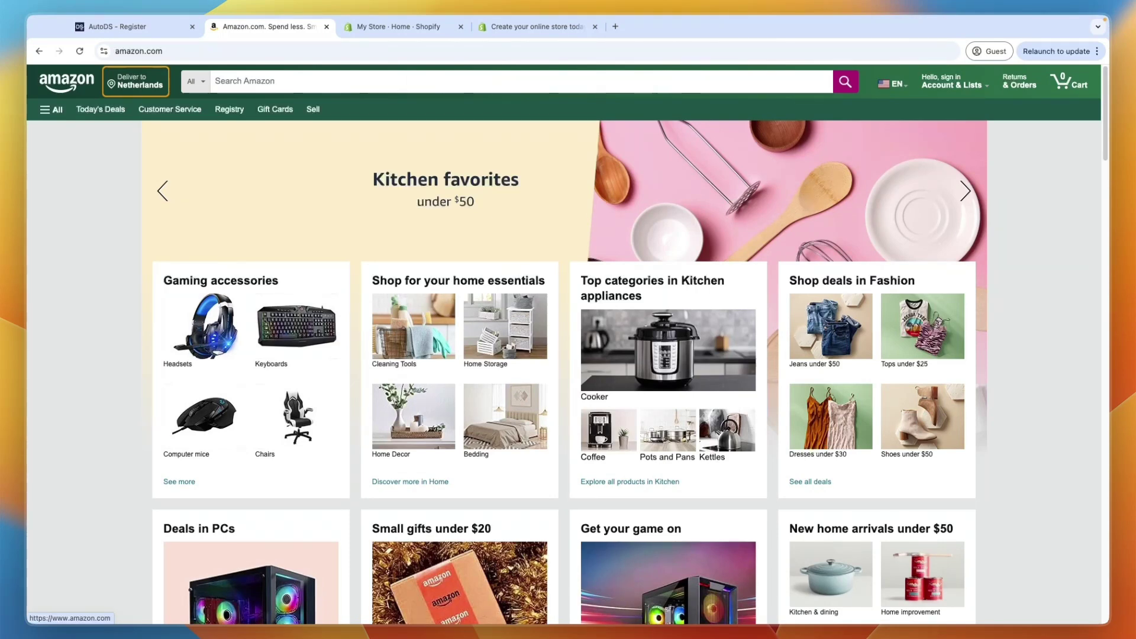
# Switch from the Amazon tab to the My Store · Home · Shopify admin tab
pyautogui.hotkey('ctrl', 'Tab')
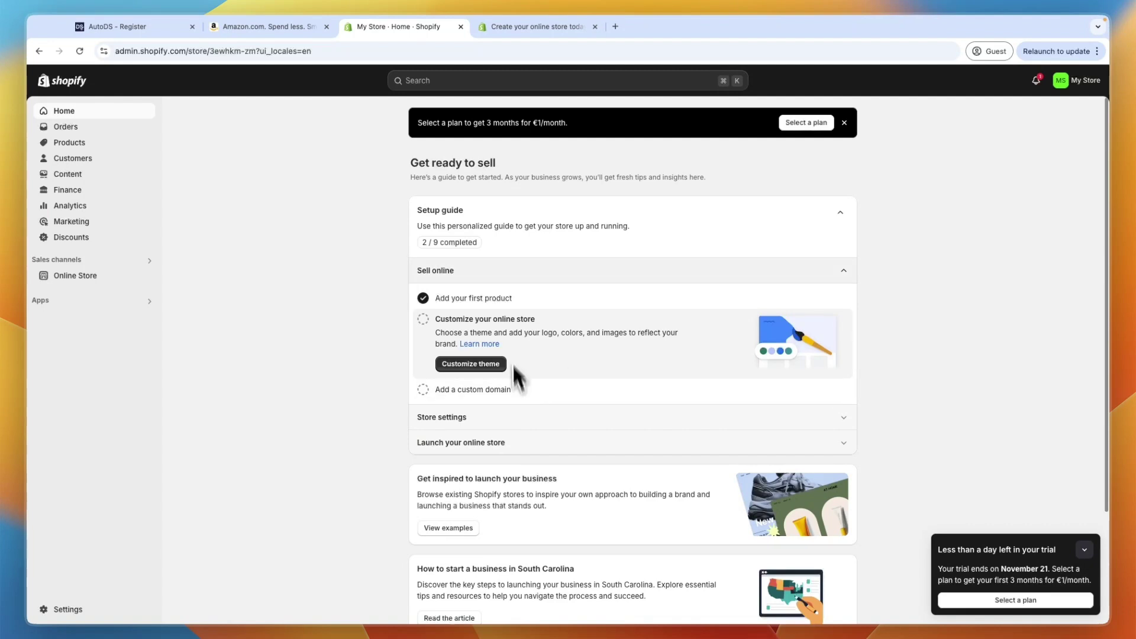
# Dismiss the cookie banner and review the €1/month for 3 months free-trial offer
pyautogui.hotkey('ctrl', 'Tab')
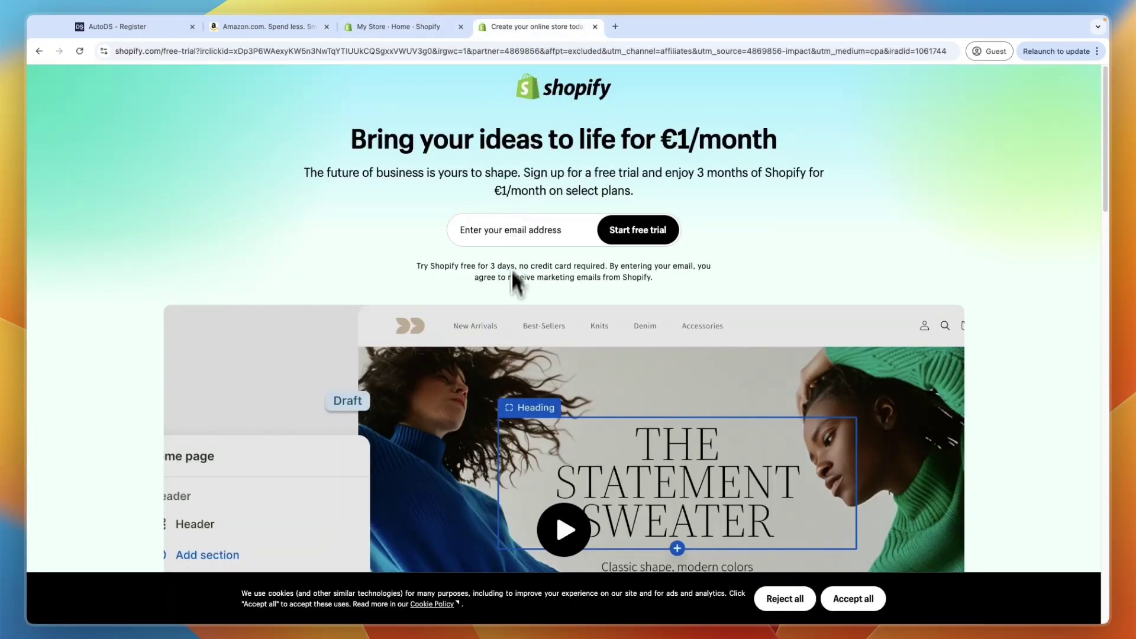
pyautogui.click(793, 599)
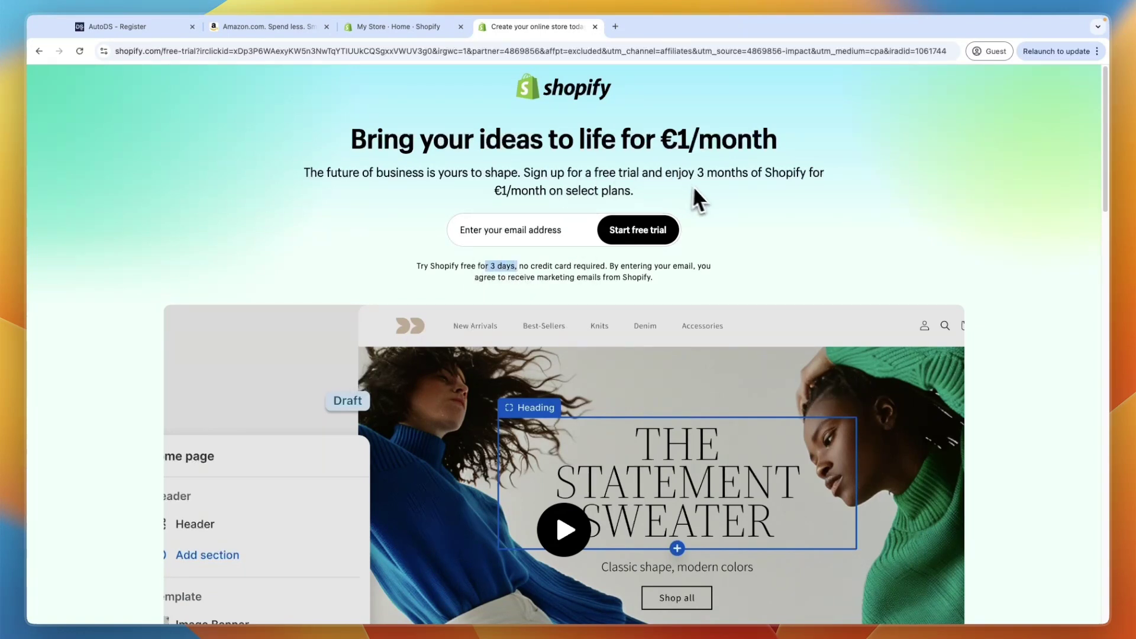
pyautogui.moveTo(699, 174); pyautogui.dragTo(779, 178)
pyautogui.moveTo(495, 190); pyautogui.dragTo(549, 192)
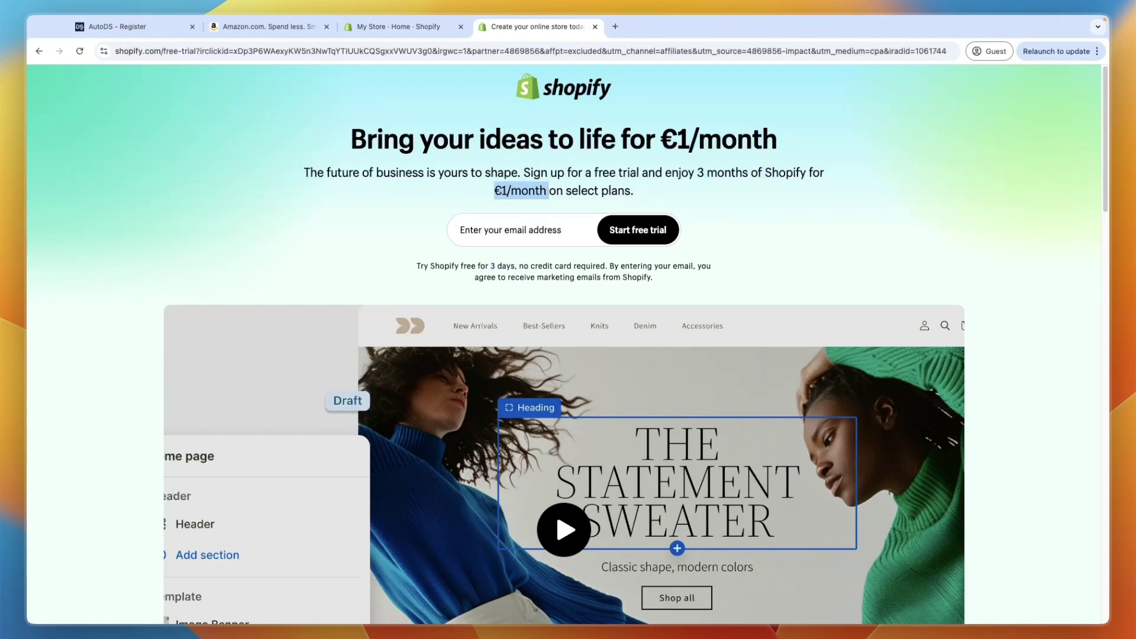
pyautogui.click(860, 192)
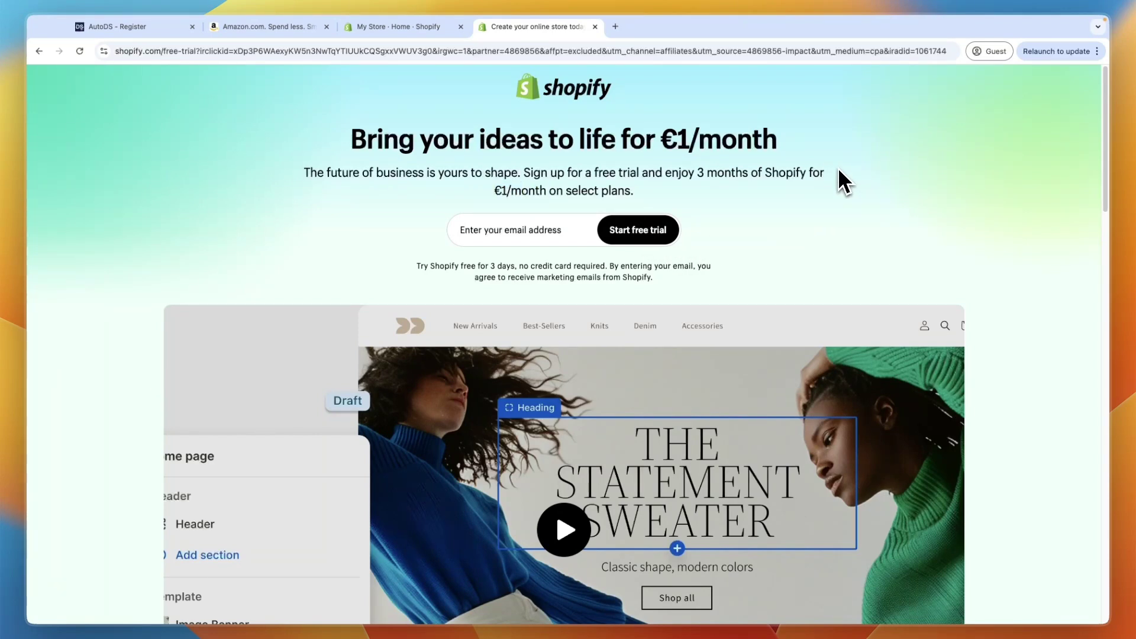
pyautogui.scroll(-7, 836, 171)
pyautogui.scroll(7, 836, 178)
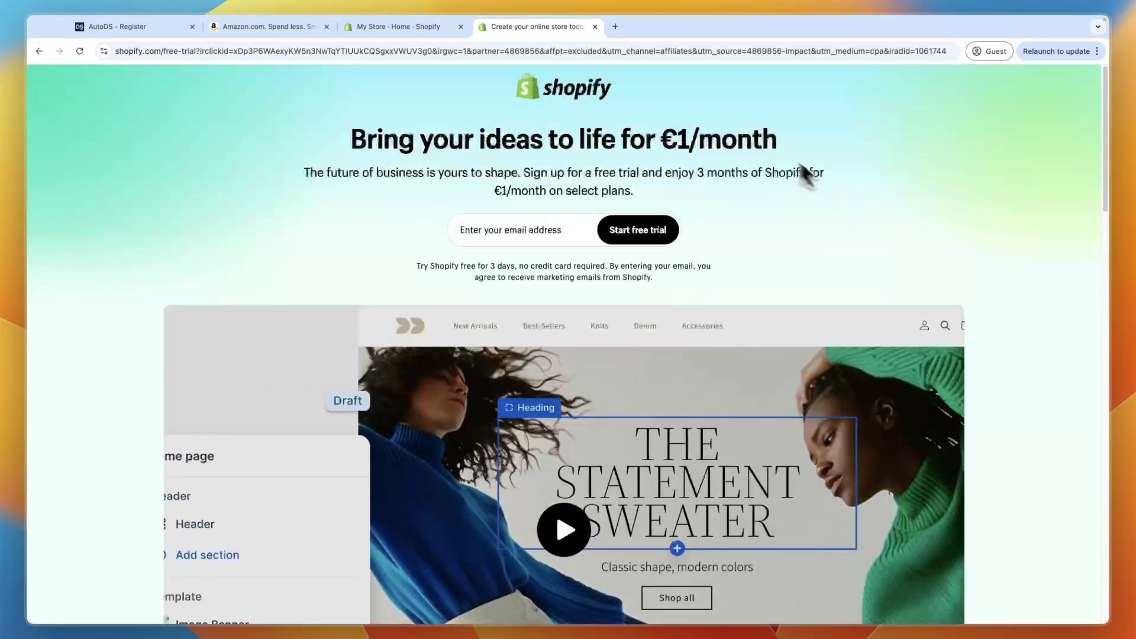
# Close the free-trial page and return to the Shopify admin home
pyautogui.click(595, 27)
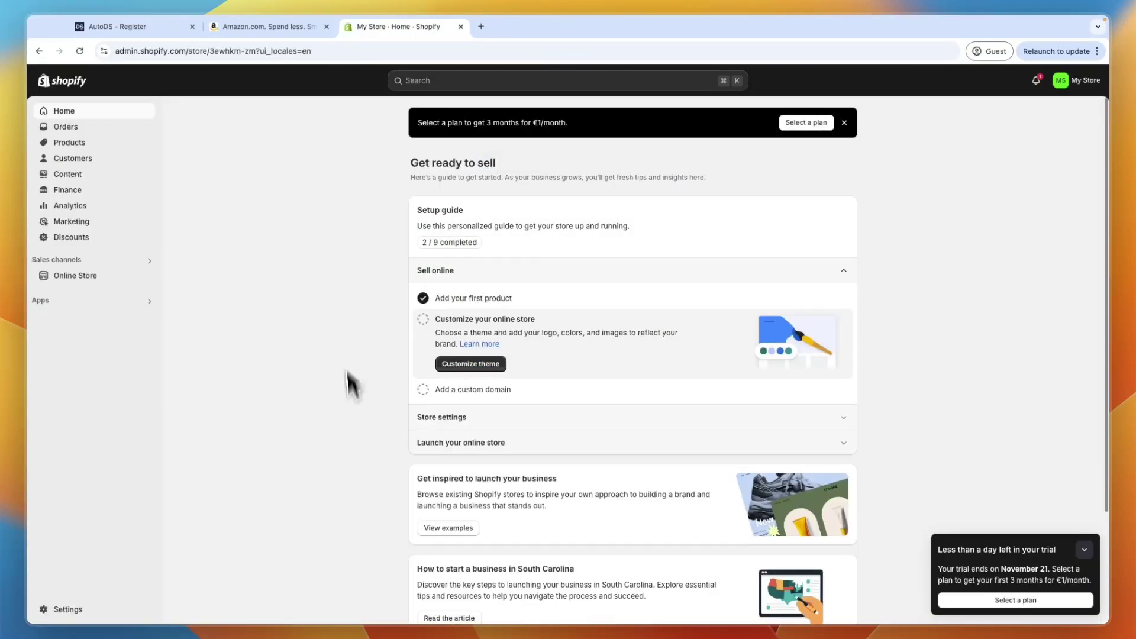
pyautogui.scroll(-1, 381, 449)
pyautogui.scroll(-2, 893, 431)
pyautogui.scroll(2, 927, 383)
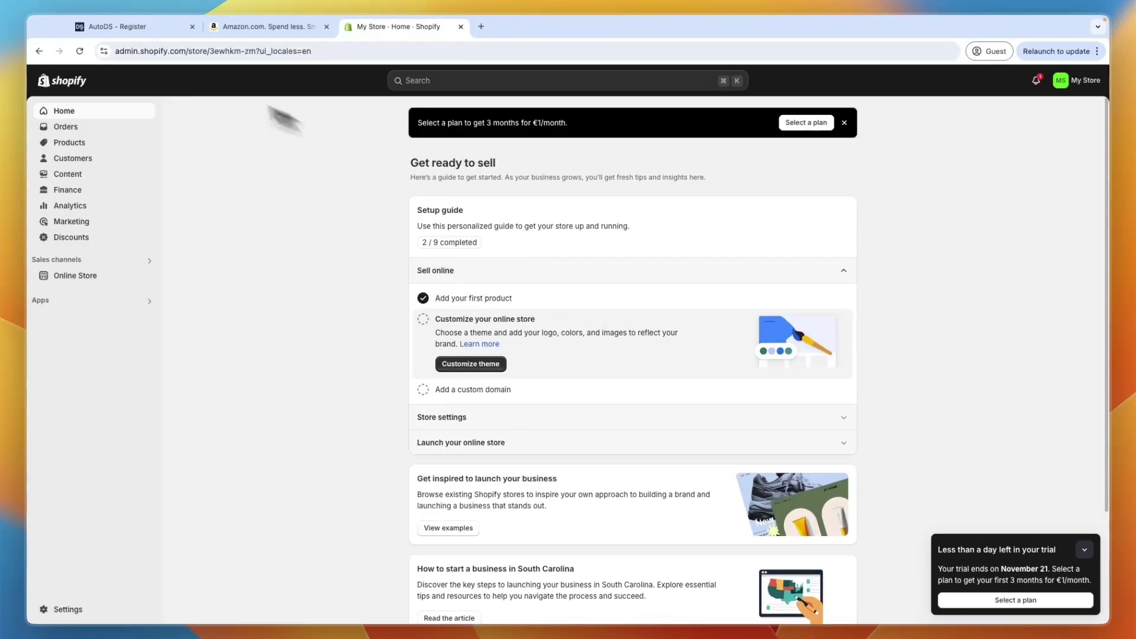
# Submit the AutoDS sign-up details and pick Shopify as the selling channel
pyautogui.click(117, 29)
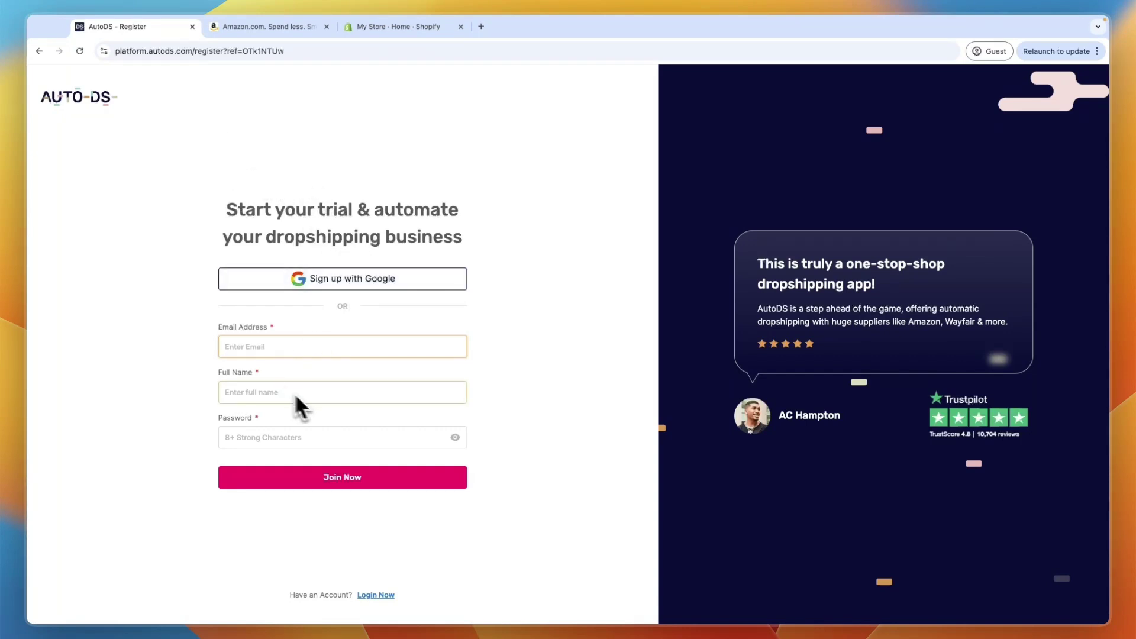
pyautogui.click(339, 481)
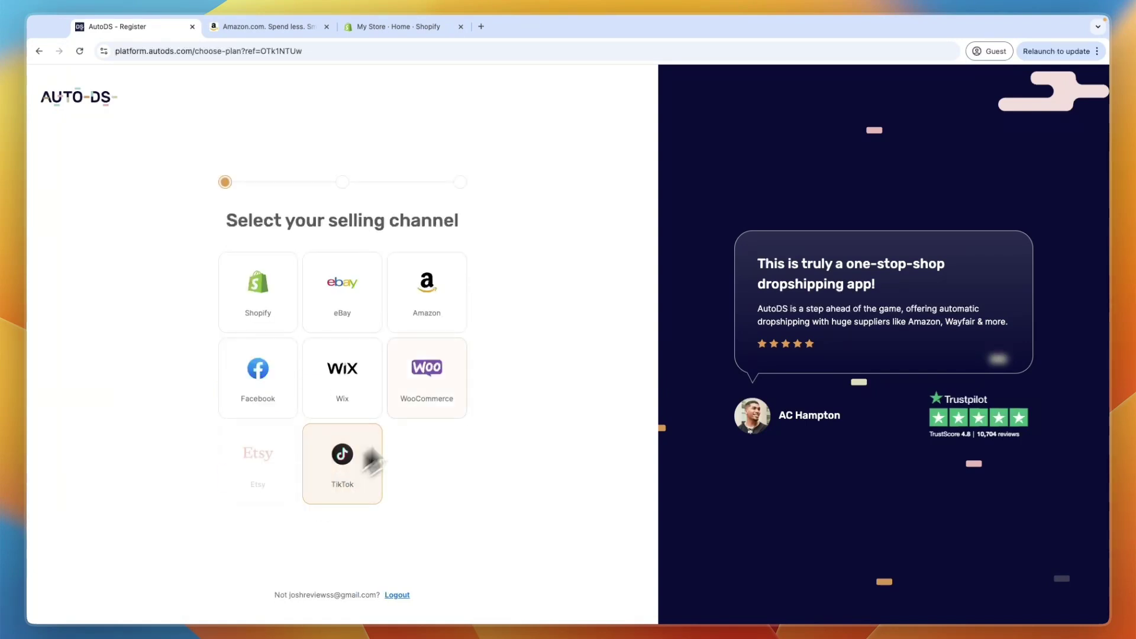
pyautogui.moveTo(375, 230); pyautogui.dragTo(395, 225)
pyautogui.click(302, 257)
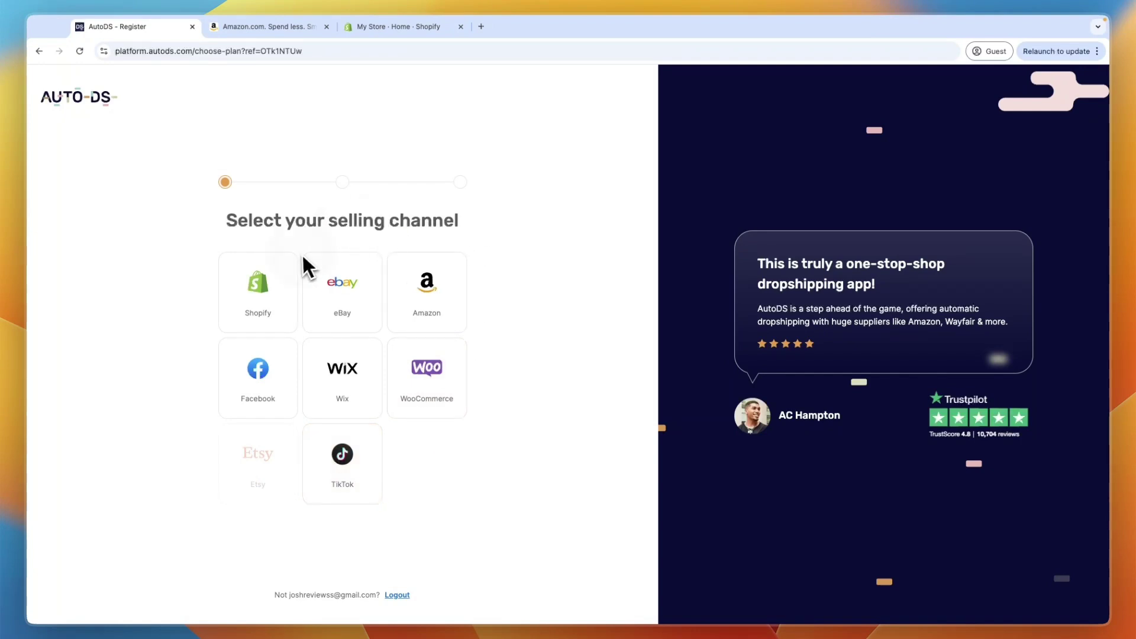
pyautogui.click(261, 293)
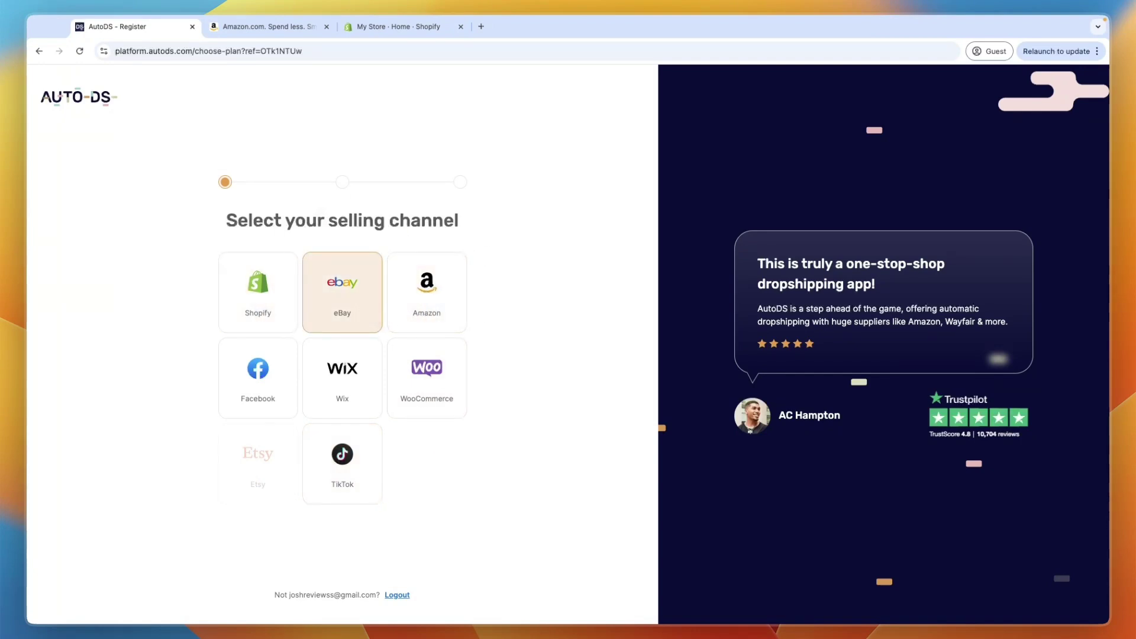
# Switch packages to monthly billing and review Price and Stock Monitor and Import 200 at $26.90
pyautogui.click(274, 299)
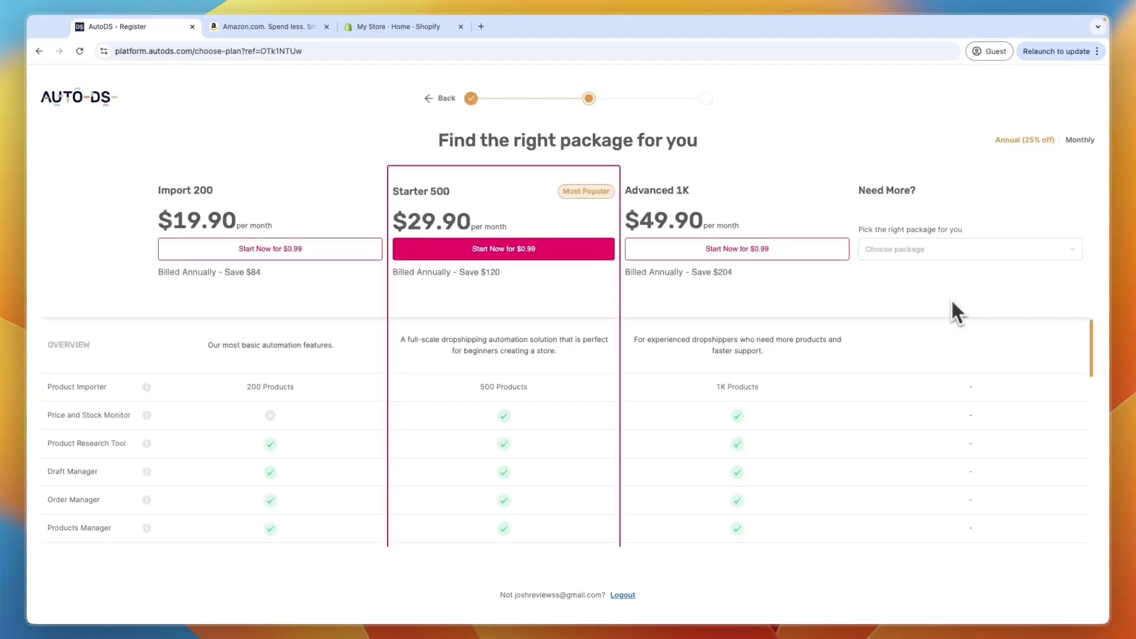
pyautogui.click(1087, 141)
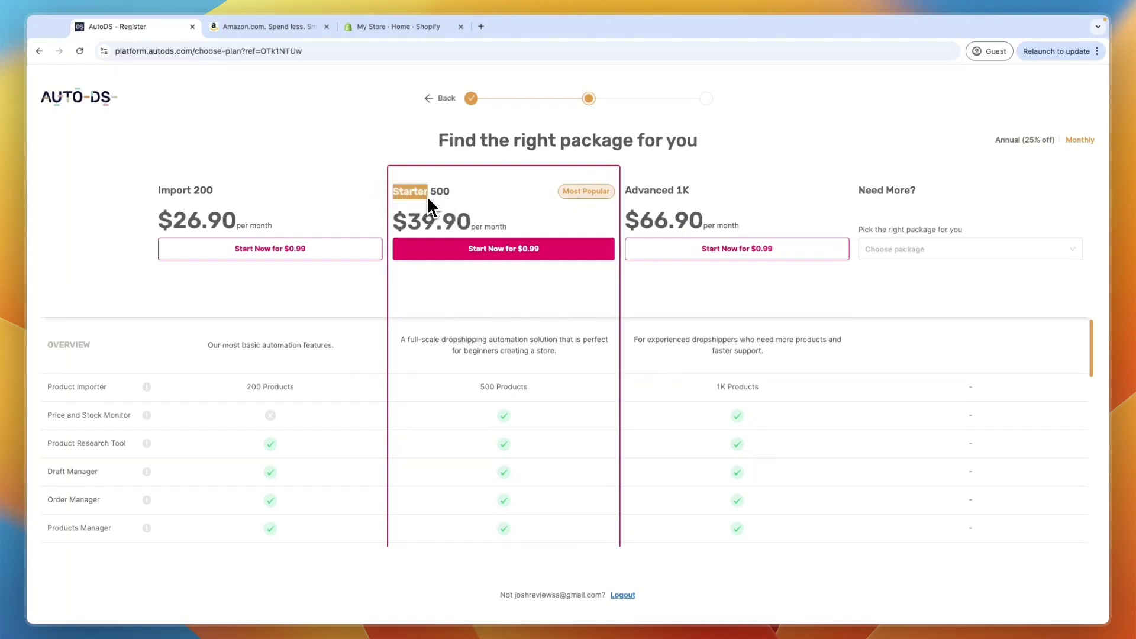
pyautogui.click(453, 199)
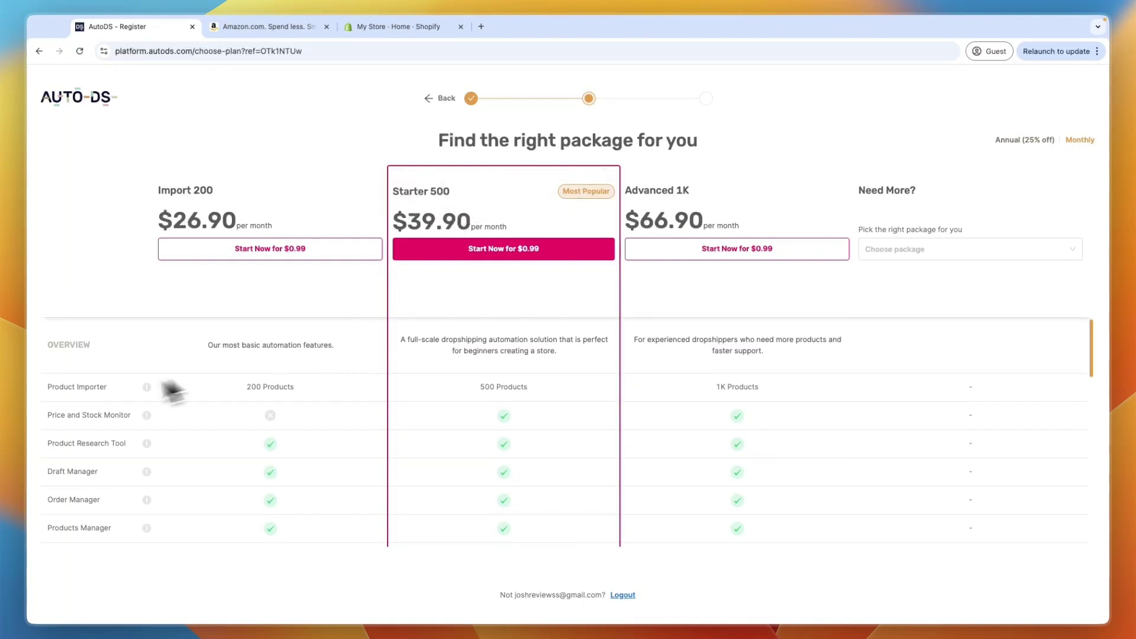
pyautogui.moveTo(49, 415); pyautogui.dragTo(130, 416)
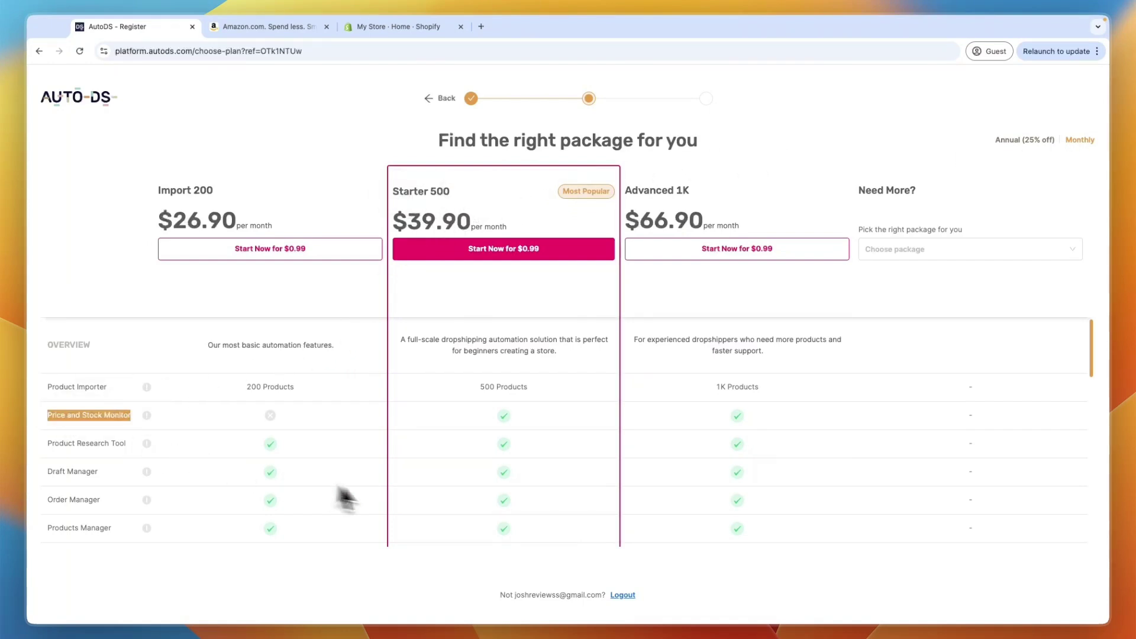
pyautogui.click(510, 315)
pyautogui.moveTo(140, 223); pyautogui.dragTo(273, 231)
pyautogui.click(299, 213)
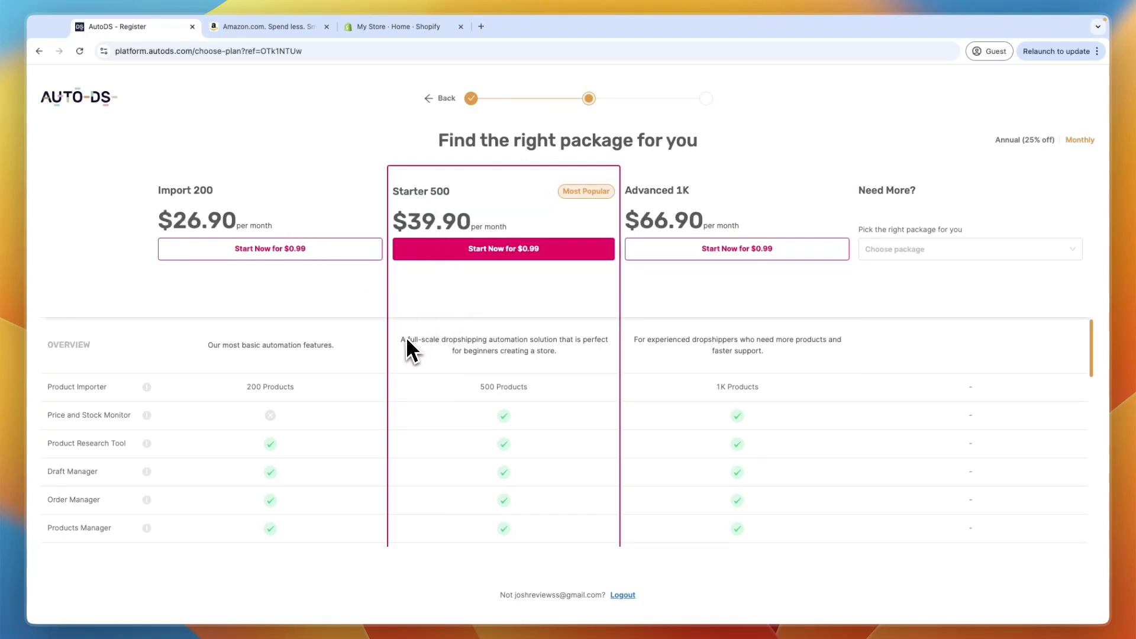
# Review the Starter 500 plan description and its 500 Products limit
pyautogui.moveTo(406, 342); pyautogui.dragTo(415, 344)
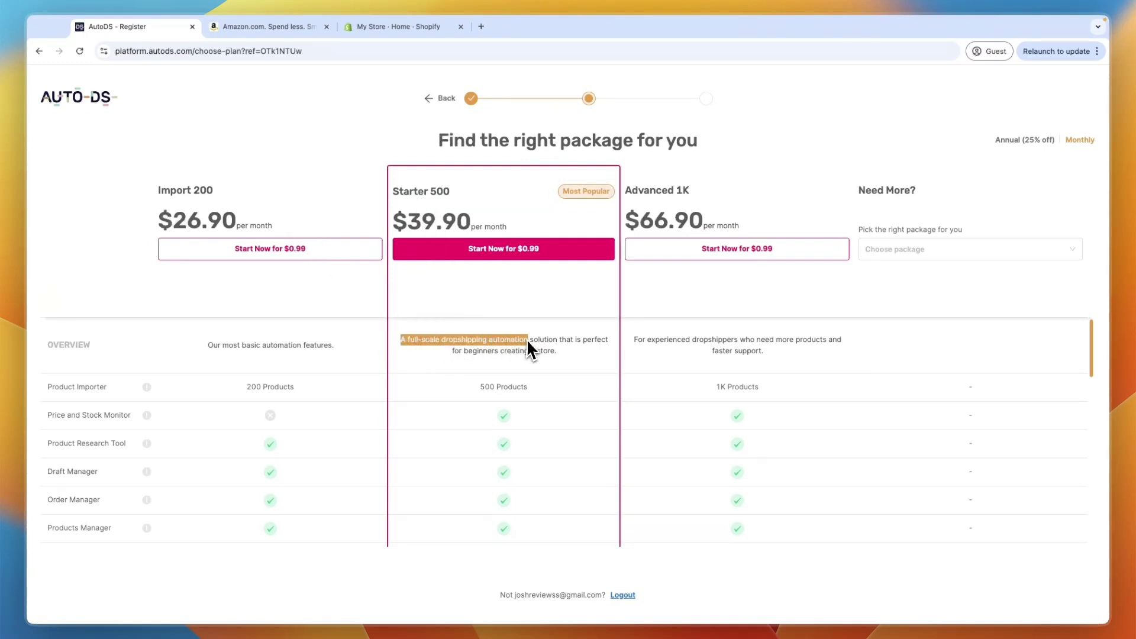
pyautogui.moveTo(567, 342); pyautogui.dragTo(579, 354)
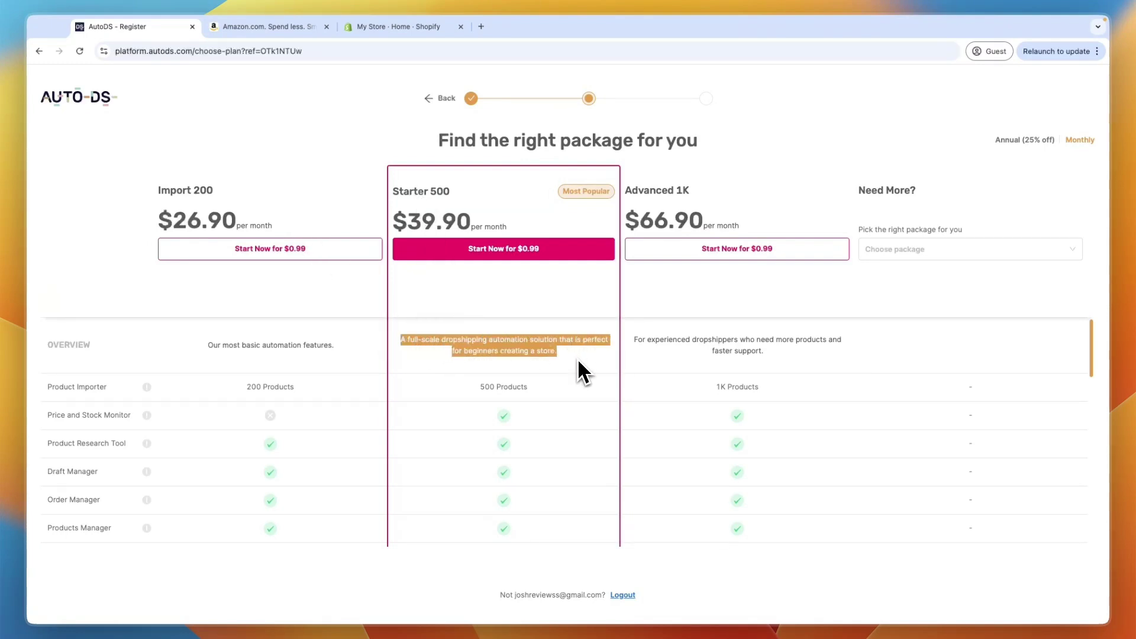
pyautogui.click(578, 361)
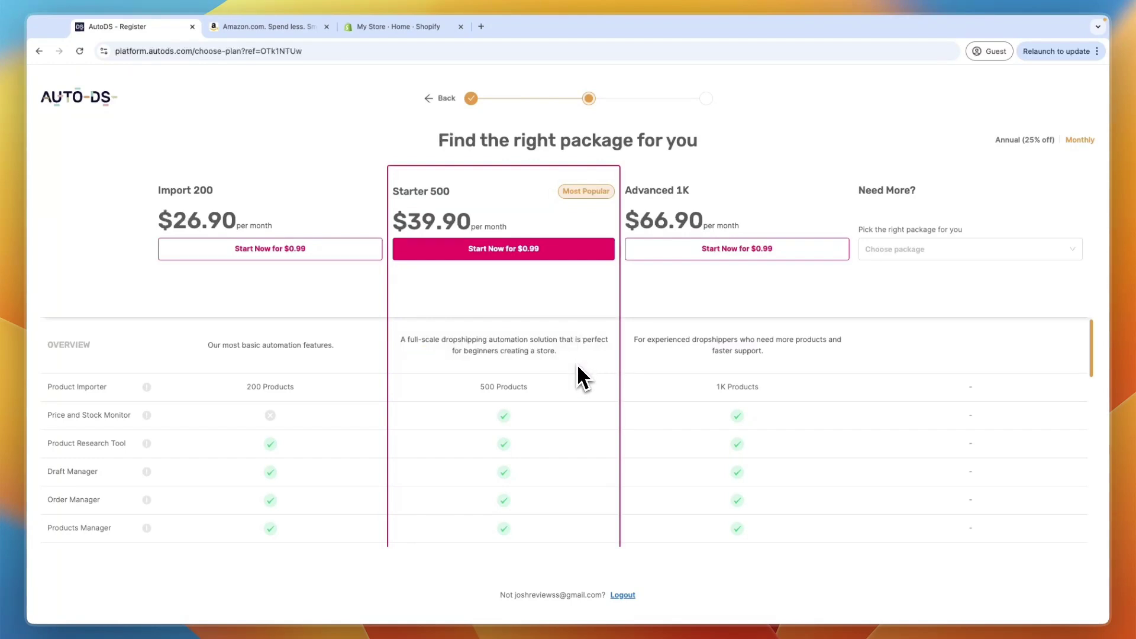
pyautogui.scroll(-1, 521, 355)
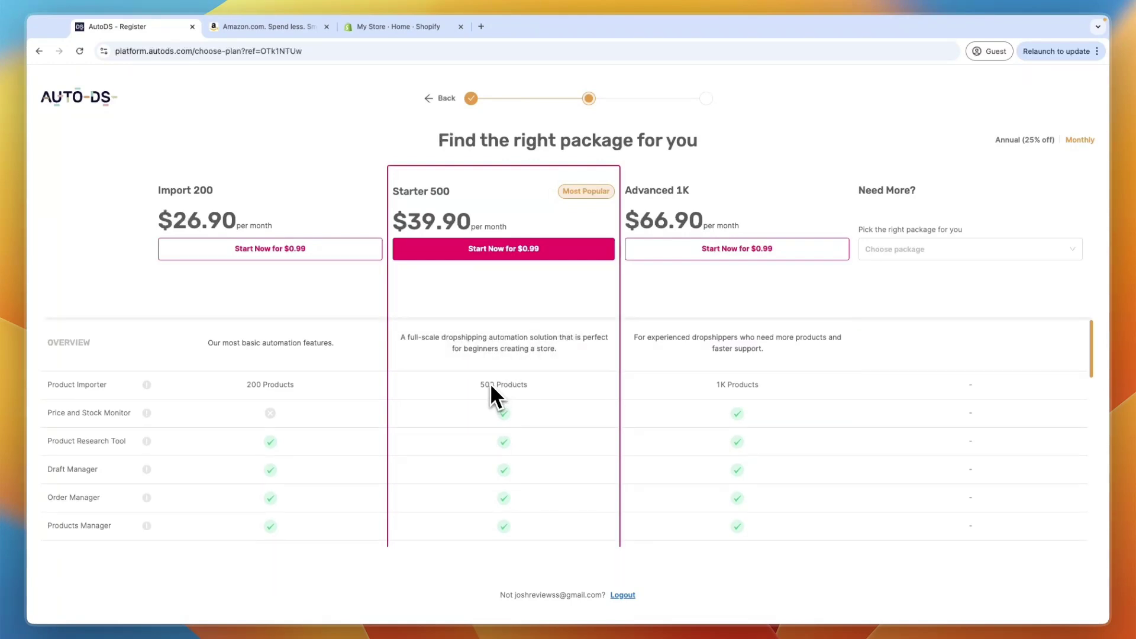
pyautogui.moveTo(480, 385); pyautogui.dragTo(535, 385)
pyautogui.click(501, 381)
pyautogui.scroll(-1, 532, 378)
pyautogui.scroll(-1, 536, 393)
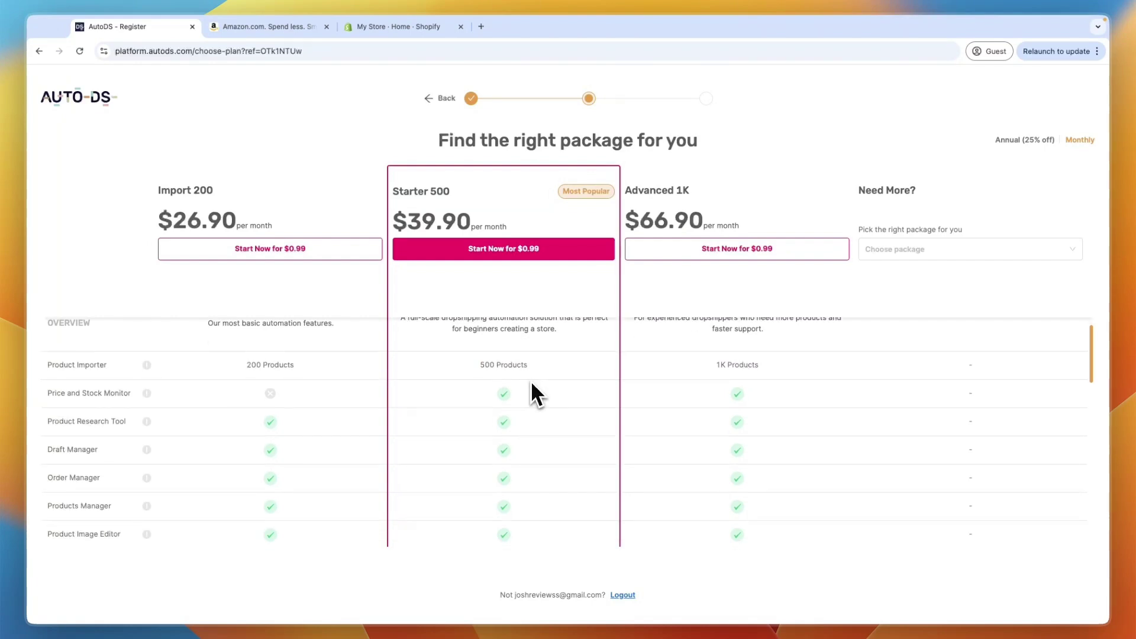
pyautogui.scroll(2, 530, 380)
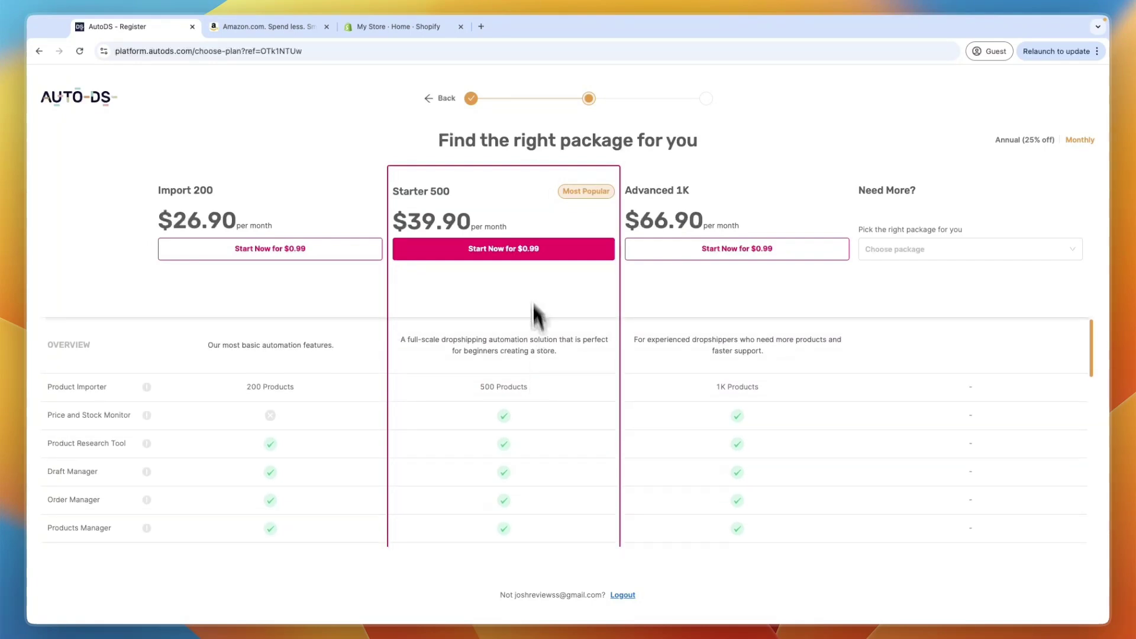
# Start the Starter 500 trial for $0.99 and reveal its optional add-ons
pyautogui.click(506, 250)
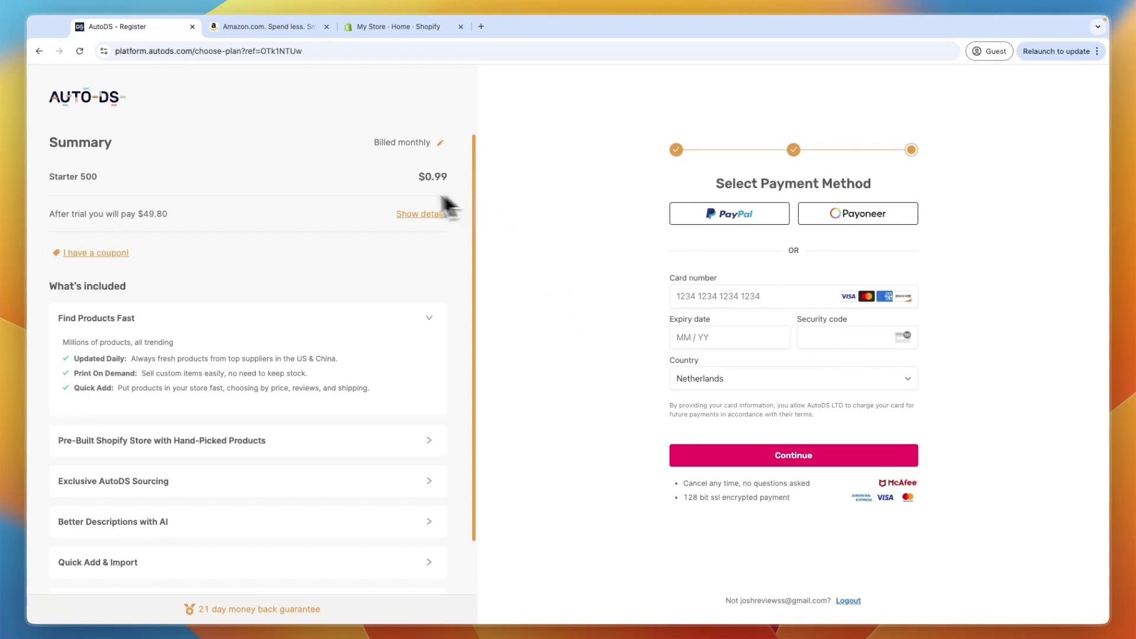
pyautogui.click(409, 215)
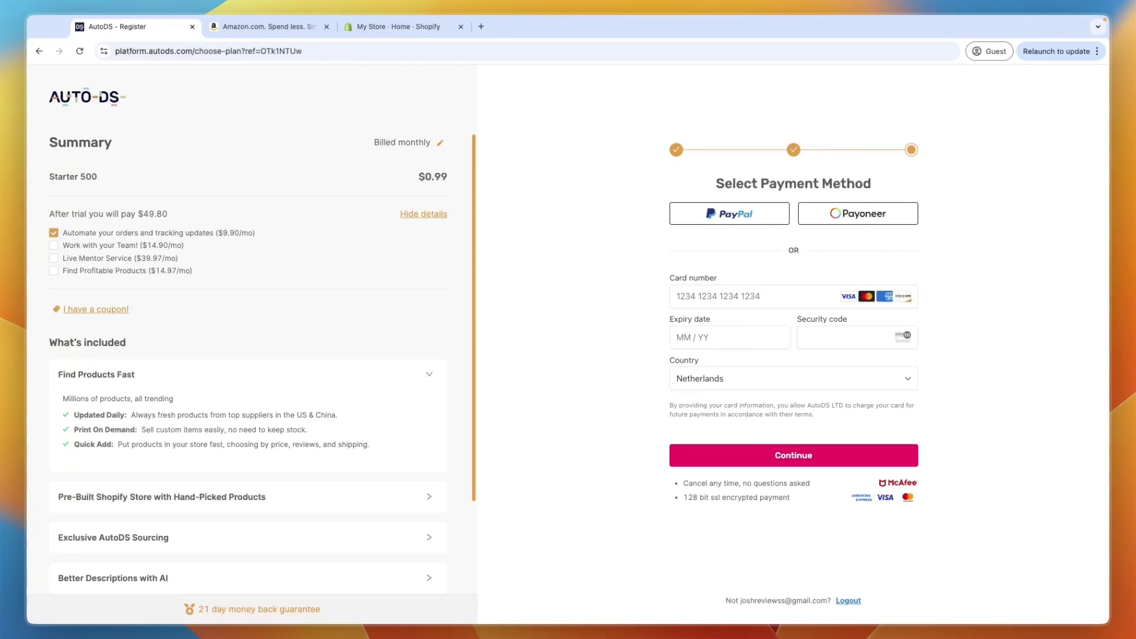
pyautogui.scroll(-1, 222, 284)
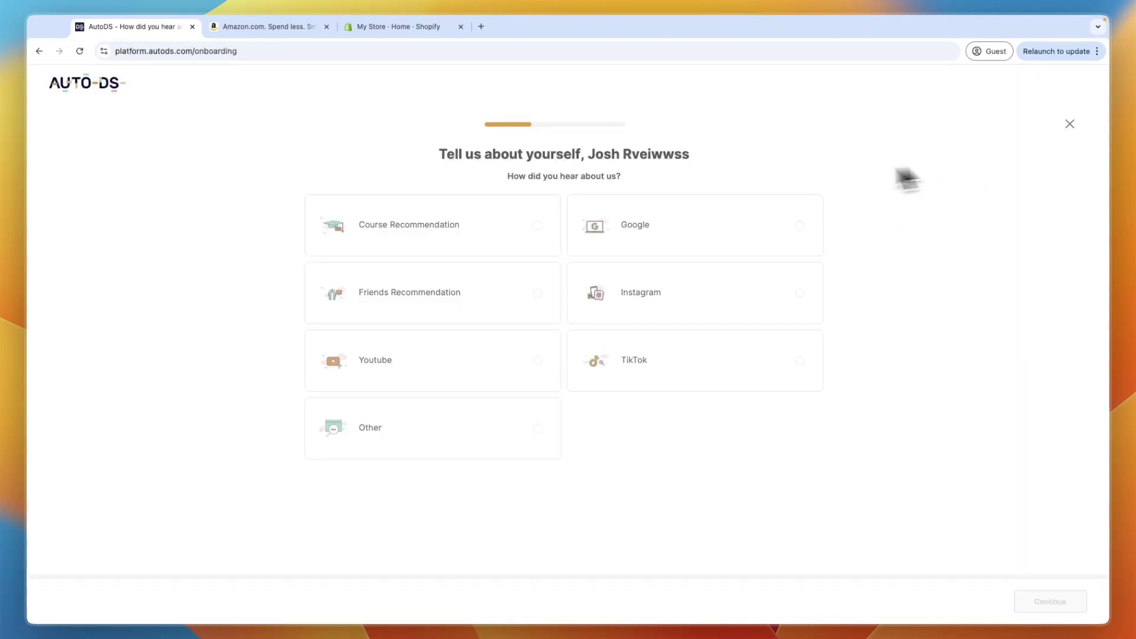
# Answer that AutoDS was found via Youtube, channel 'Software Scope'
pyautogui.moveTo(510, 179); pyautogui.dragTo(674, 175)
pyautogui.click(674, 178)
pyautogui.click(409, 360)
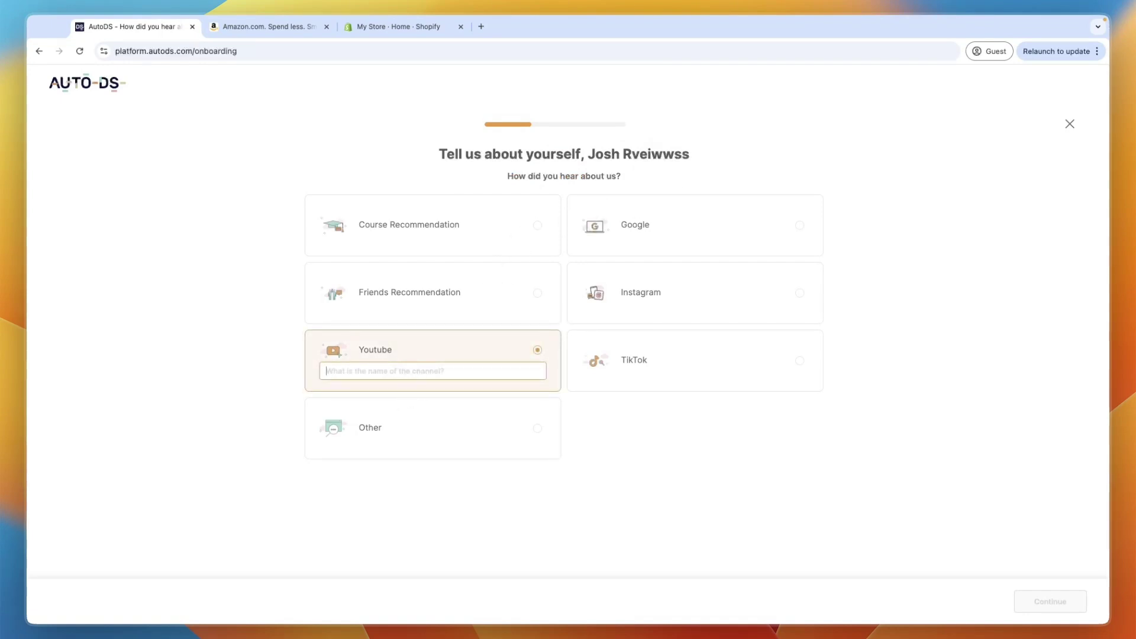
pyautogui.write('Software S')
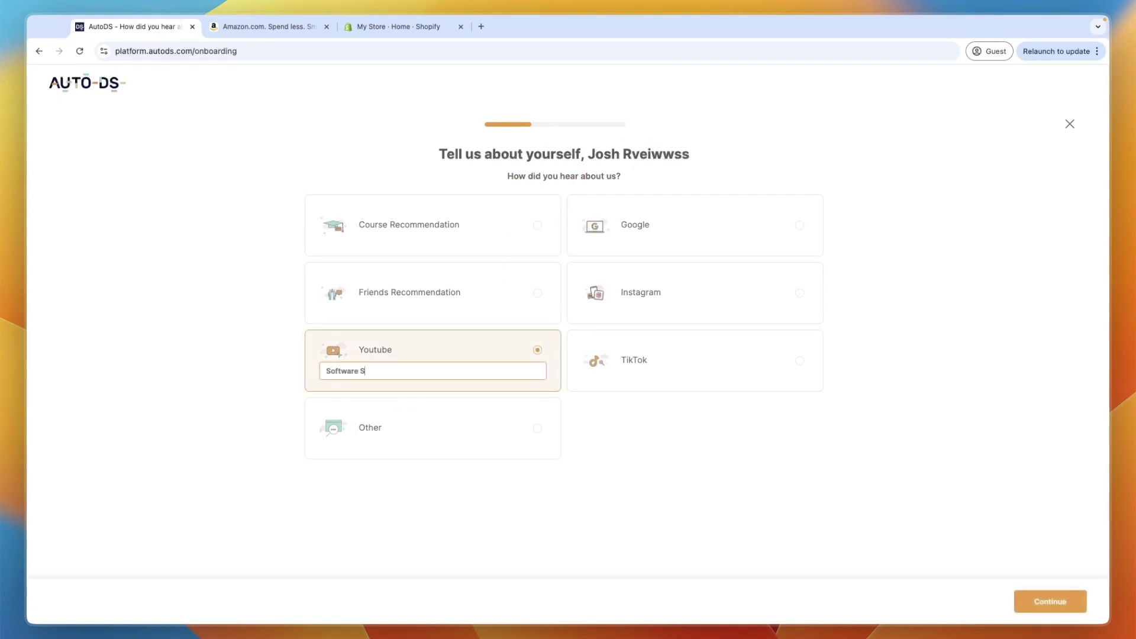
pyautogui.write('cope')
pyautogui.moveTo(382, 373); pyautogui.dragTo(286, 372)
pyautogui.click(355, 371)
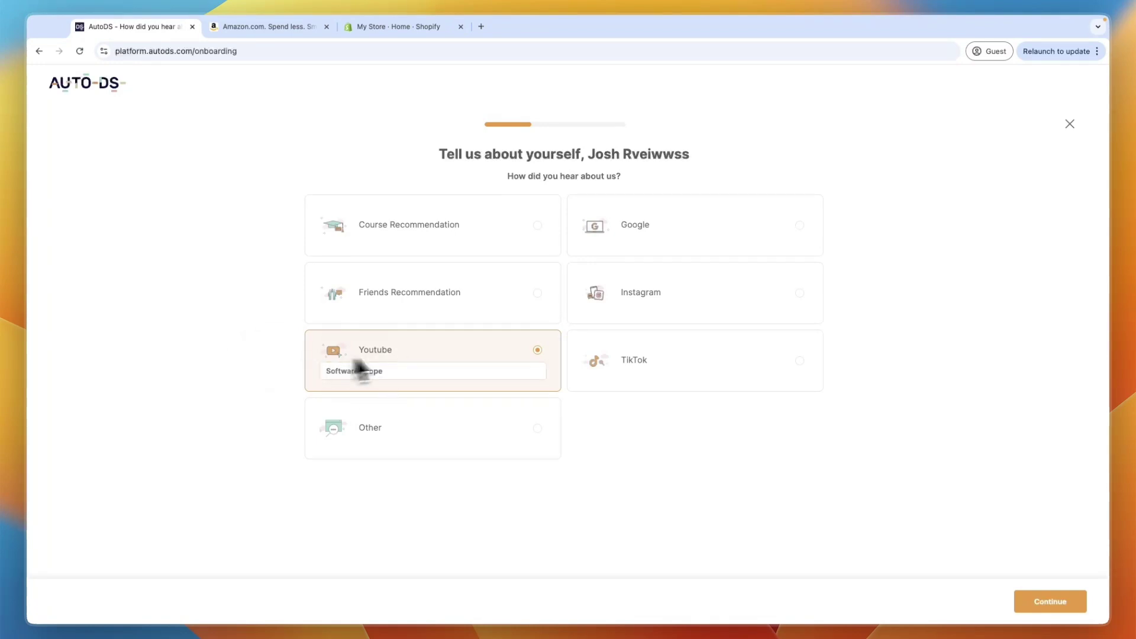
pyautogui.click(1034, 610)
# Choose Sports & Fitness as the product focus
pyautogui.moveTo(418, 155); pyautogui.dragTo(730, 162)
pyautogui.click(731, 163)
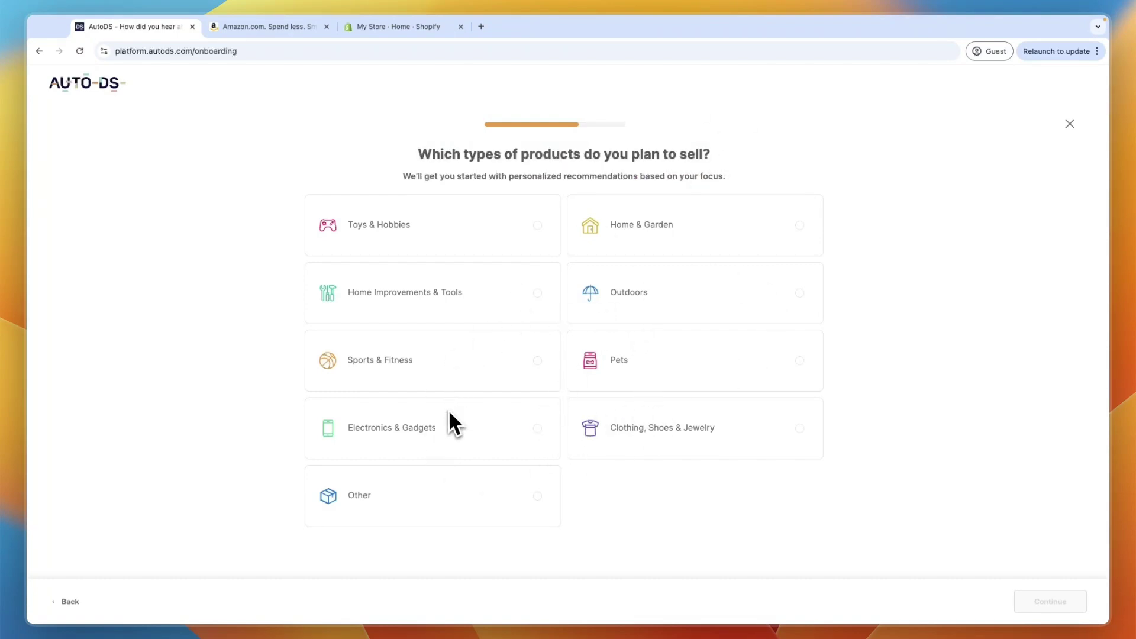
pyautogui.click(426, 379)
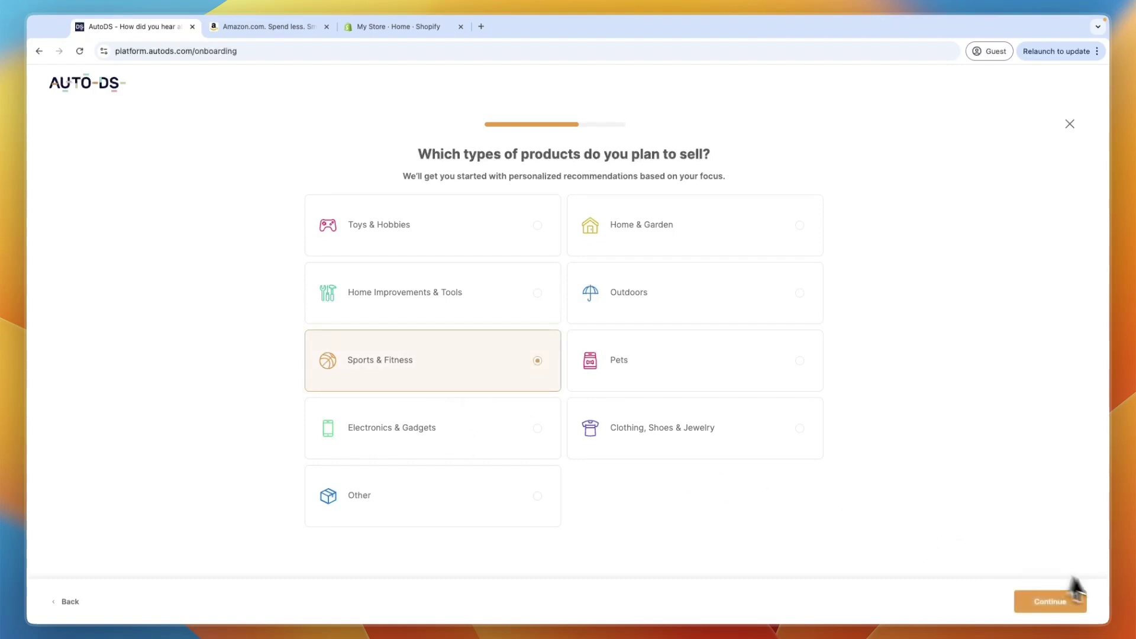
pyautogui.click(1062, 603)
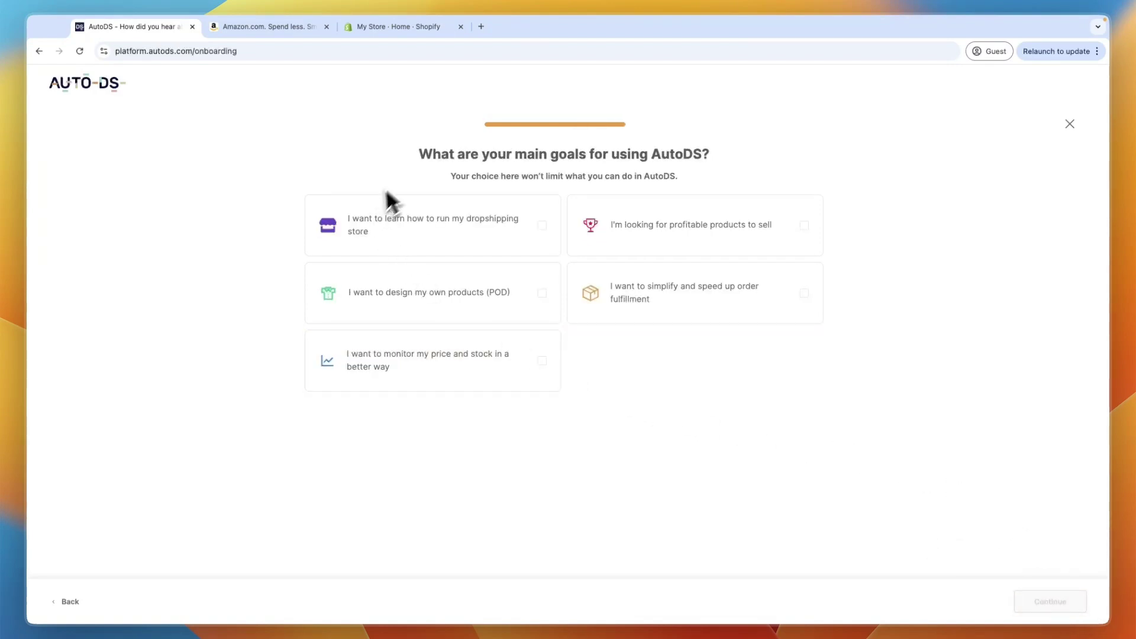
# Tick simplifying order fulfillment and price and stock monitoring as goals
pyautogui.moveTo(419, 155); pyautogui.dragTo(731, 153)
pyautogui.click(730, 152)
pyautogui.click(713, 295)
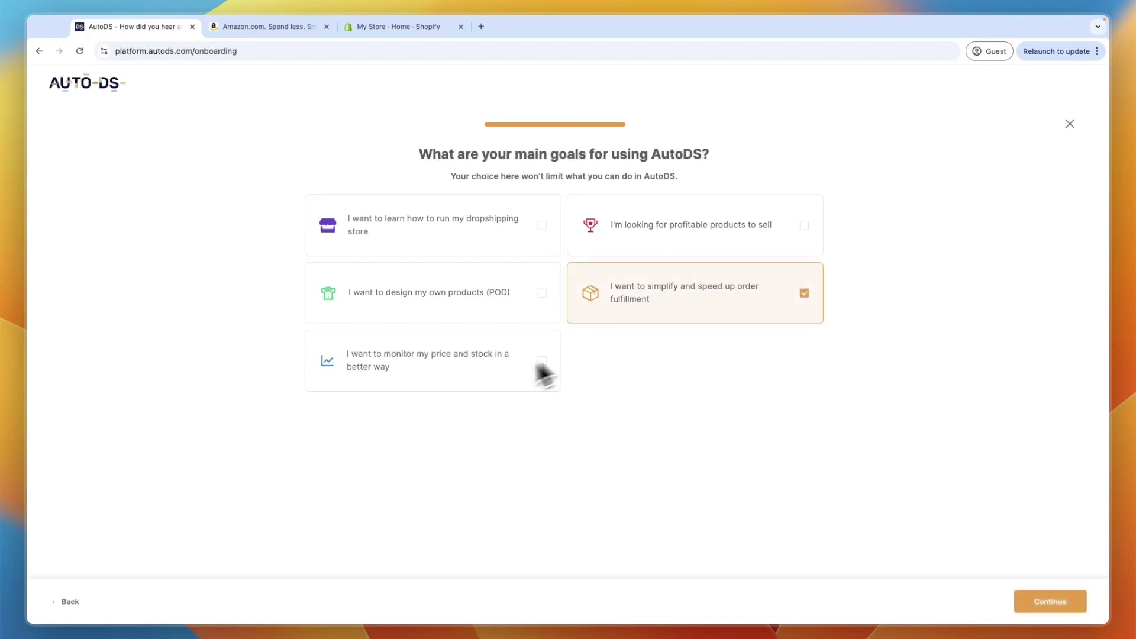
pyautogui.click(397, 362)
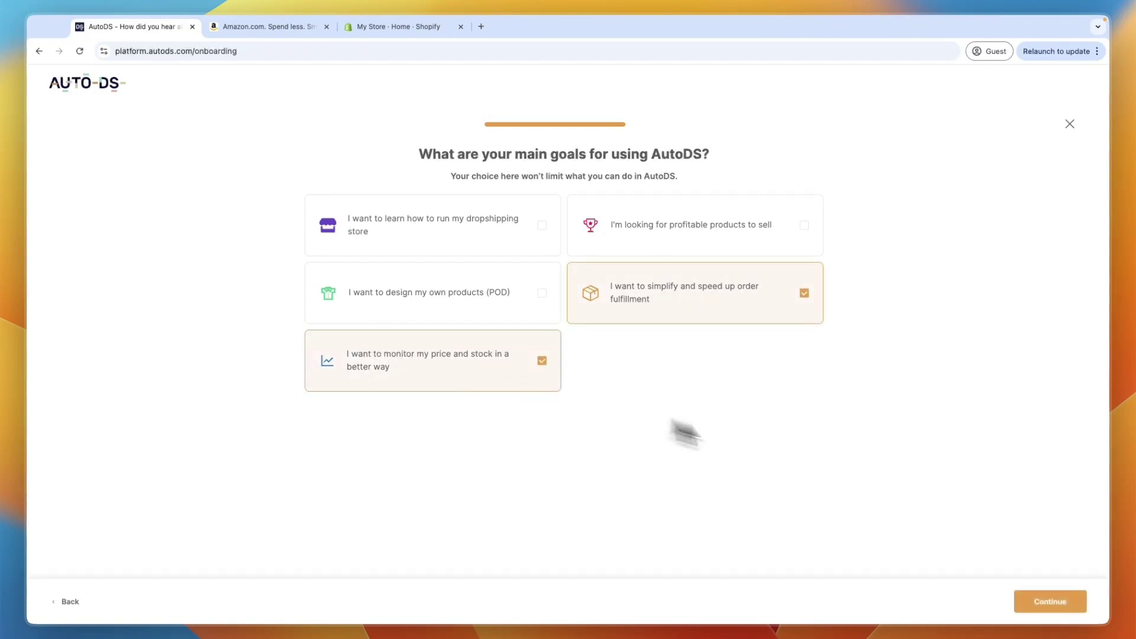
# Submit the goals and choose to connect an existing Shopify store
pyautogui.click(1035, 601)
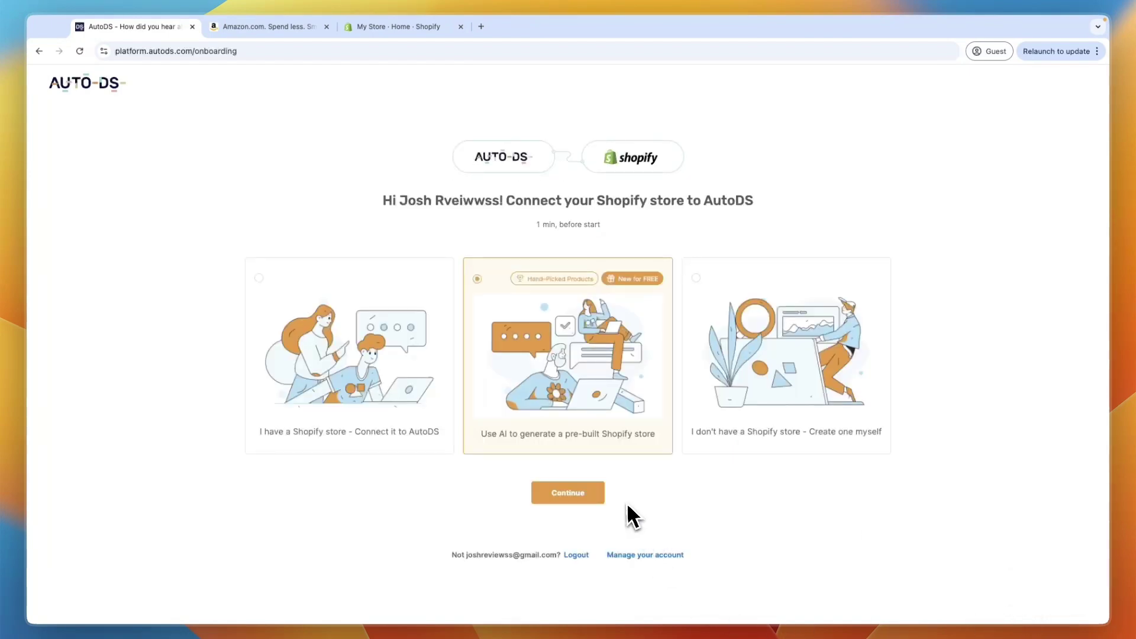
pyautogui.click(358, 446)
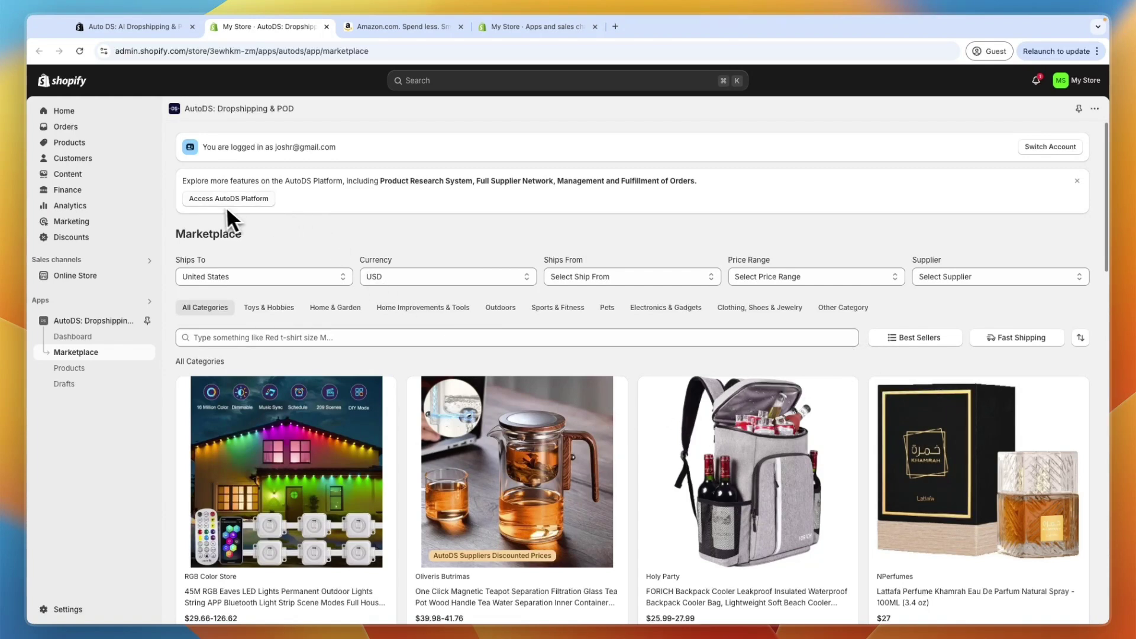
# Open the full AutoDS platform and connect the existing Shopify store to it
pyautogui.click(245, 203)
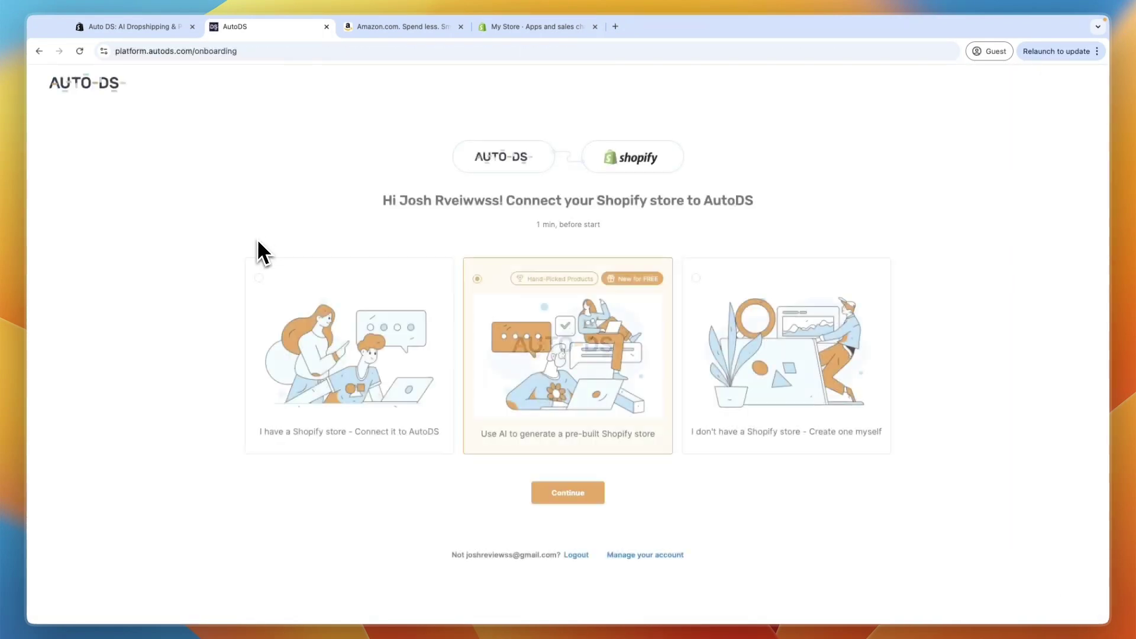
pyautogui.click(358, 357)
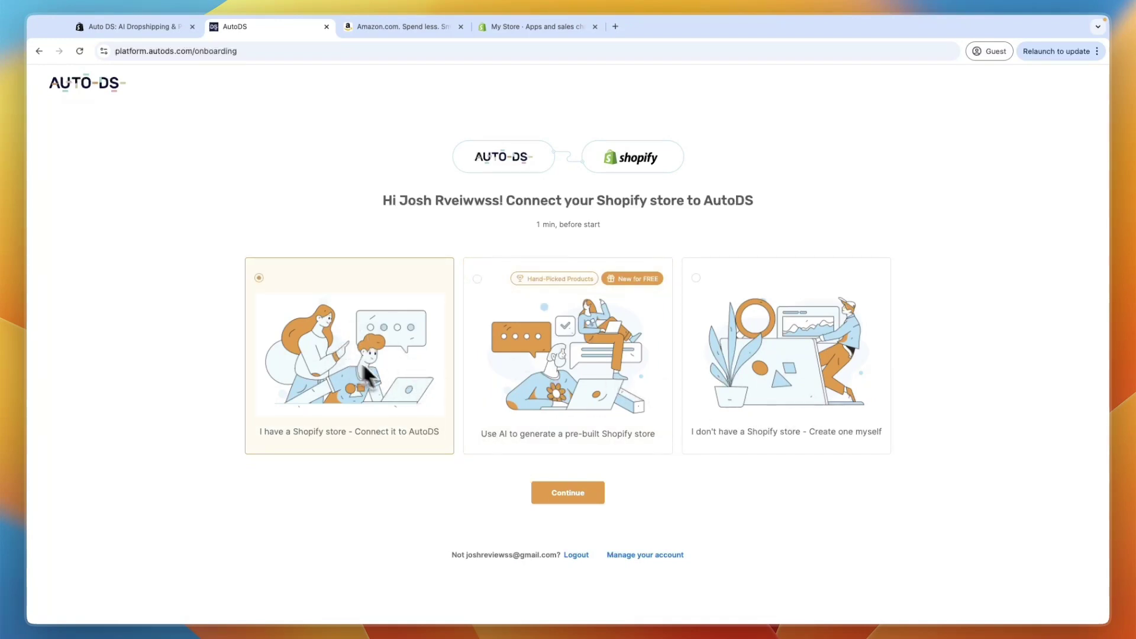
pyautogui.click(558, 492)
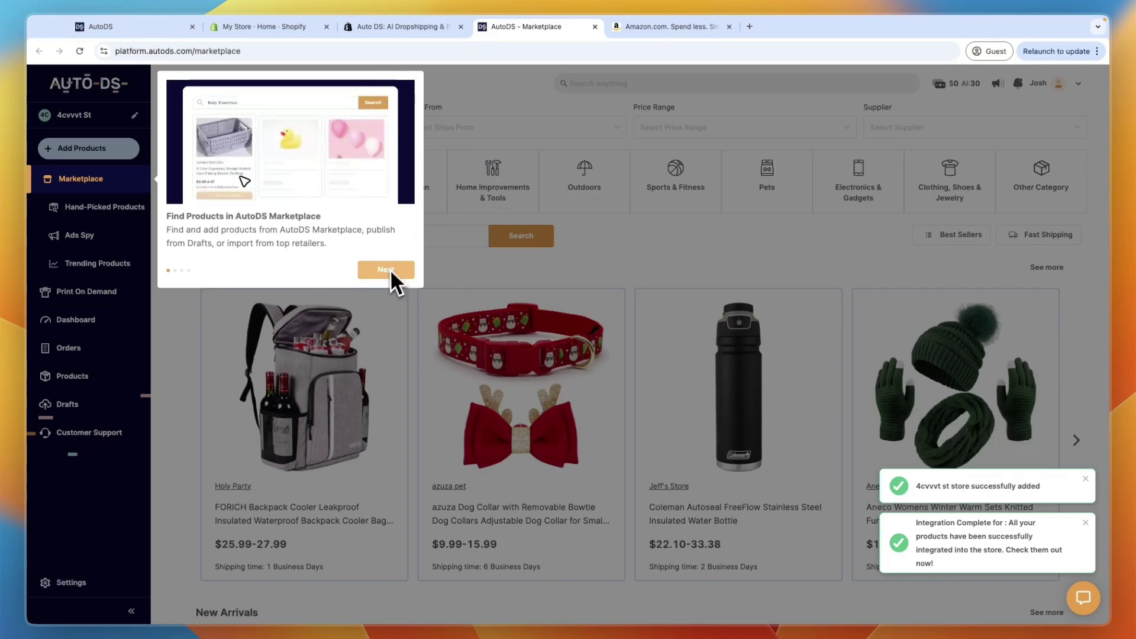
# Finish the introductory tour, collapse the Store Setup Guide, and switch to the Amazon tab
pyautogui.click(386, 269)
pyautogui.click(387, 264)
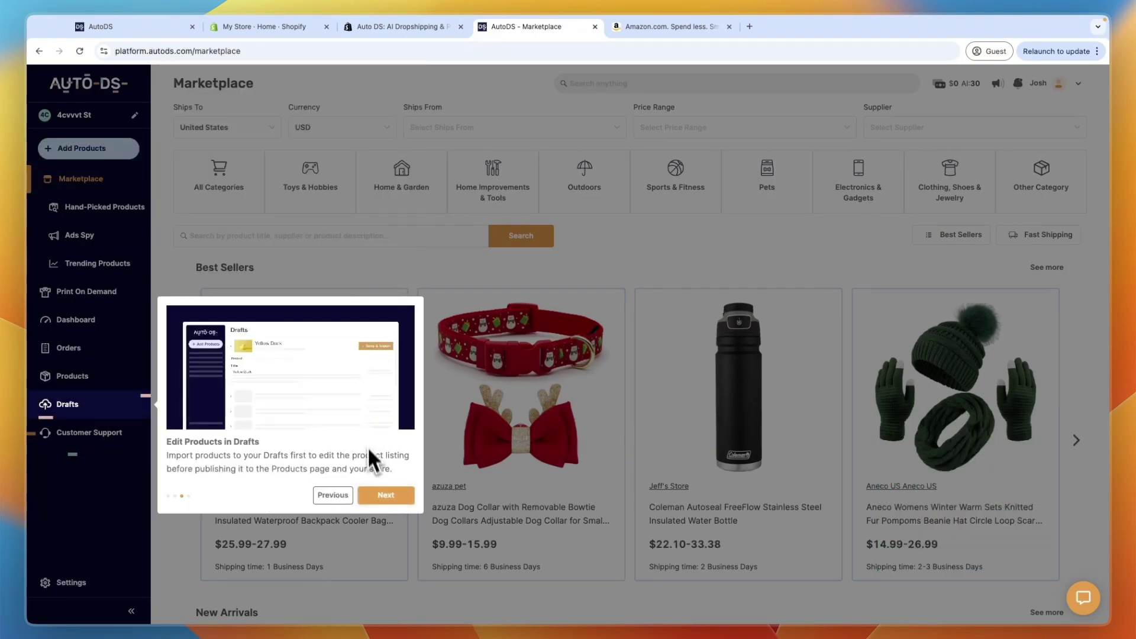
pyautogui.click(393, 497)
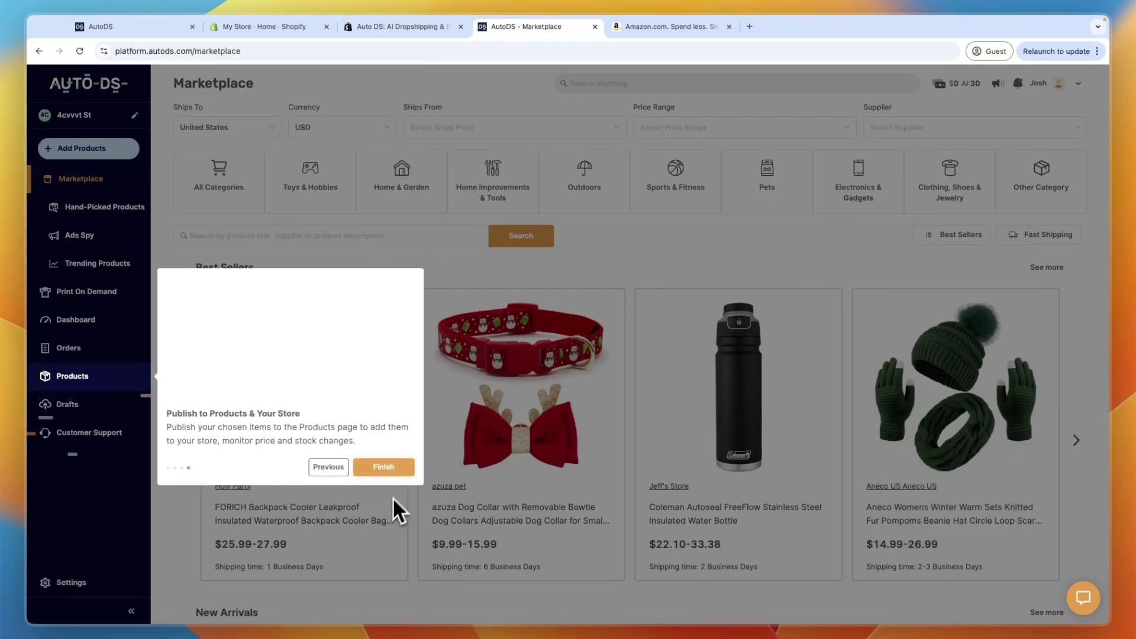
pyautogui.click(374, 472)
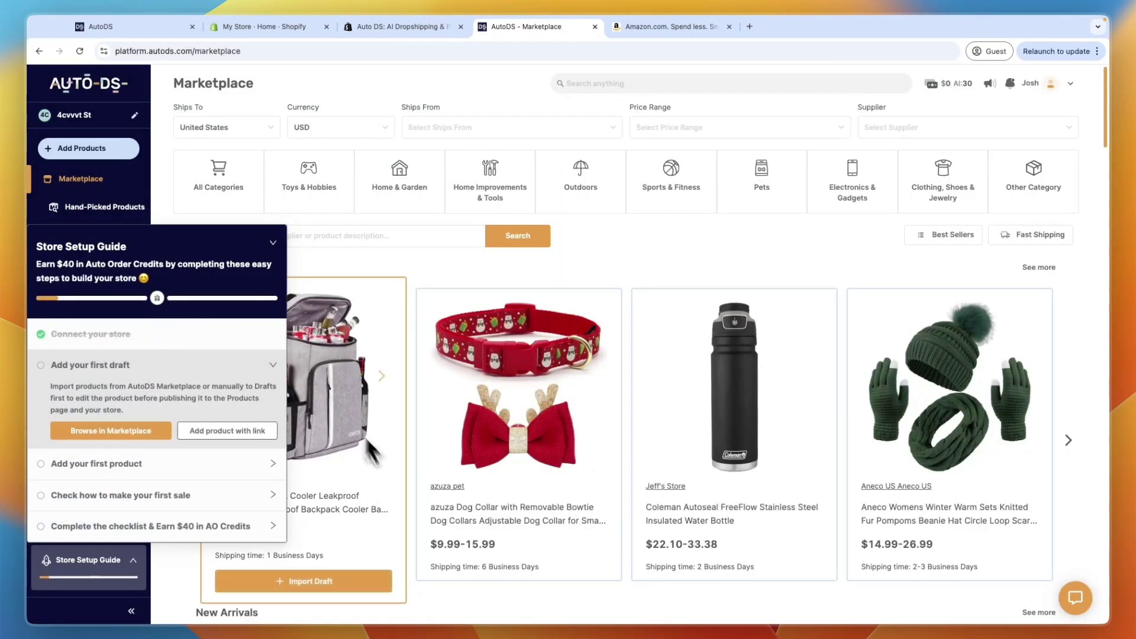
pyautogui.click(273, 243)
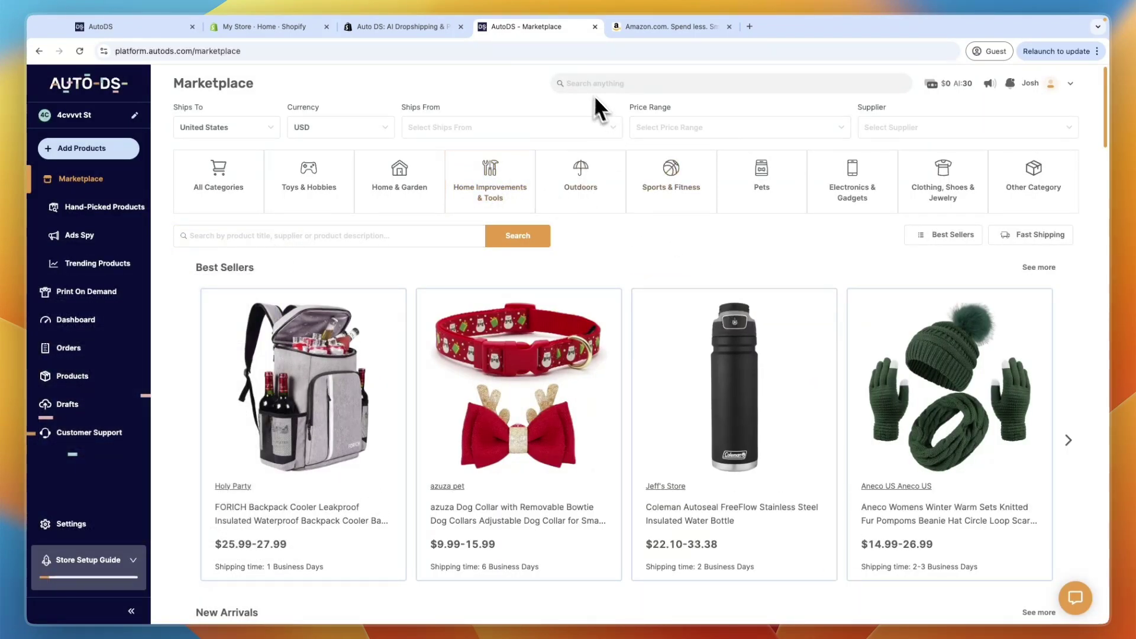
pyautogui.click(645, 28)
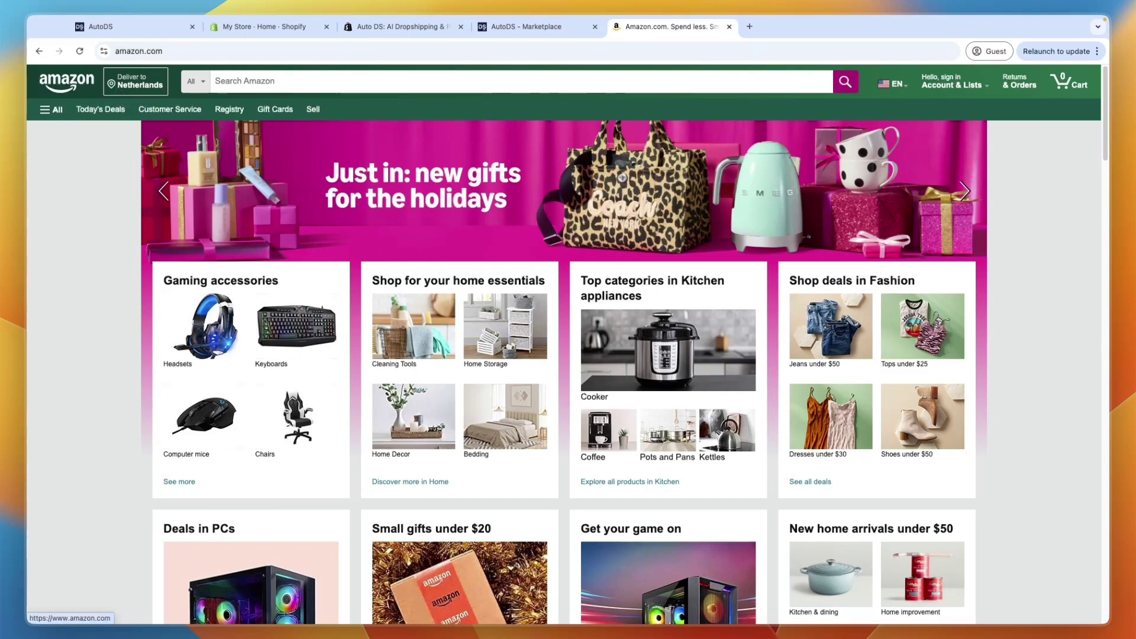
# Browse to the Samsonite Omni PC Hardside luggage page and select its URL
pyautogui.click(136, 89)
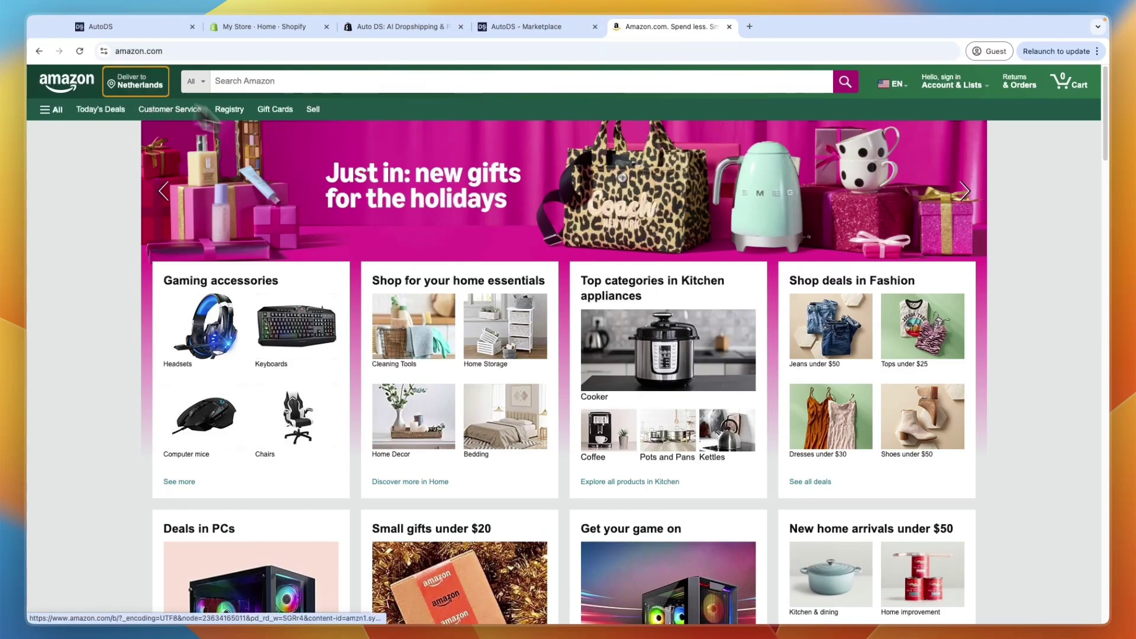
pyautogui.scroll(-4, 592, 260)
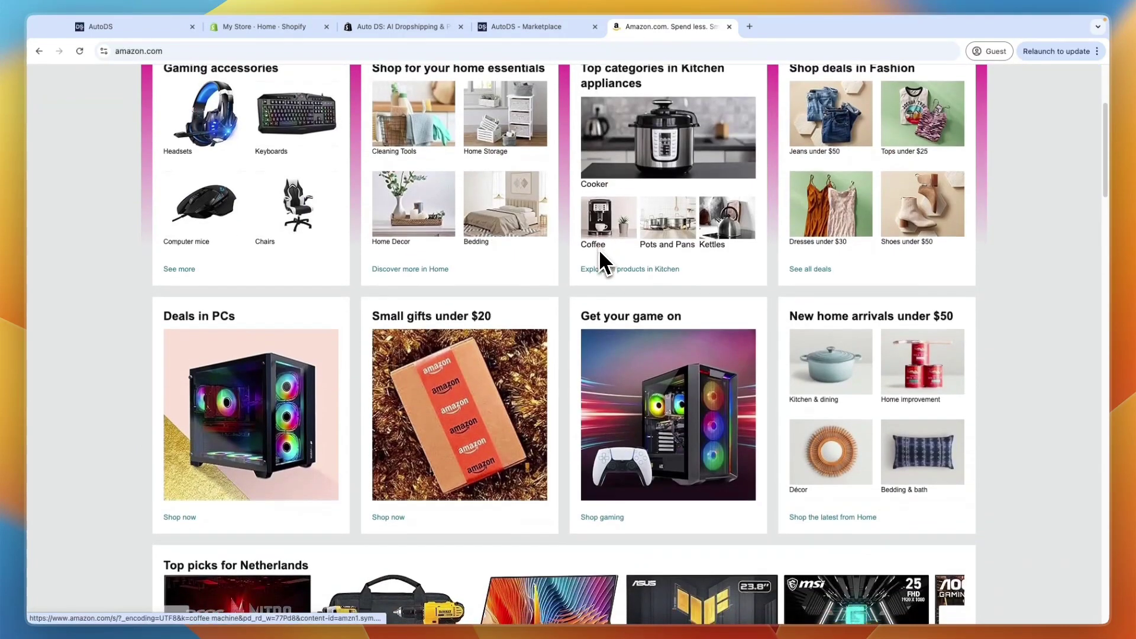
pyautogui.scroll(-6, 480, 252)
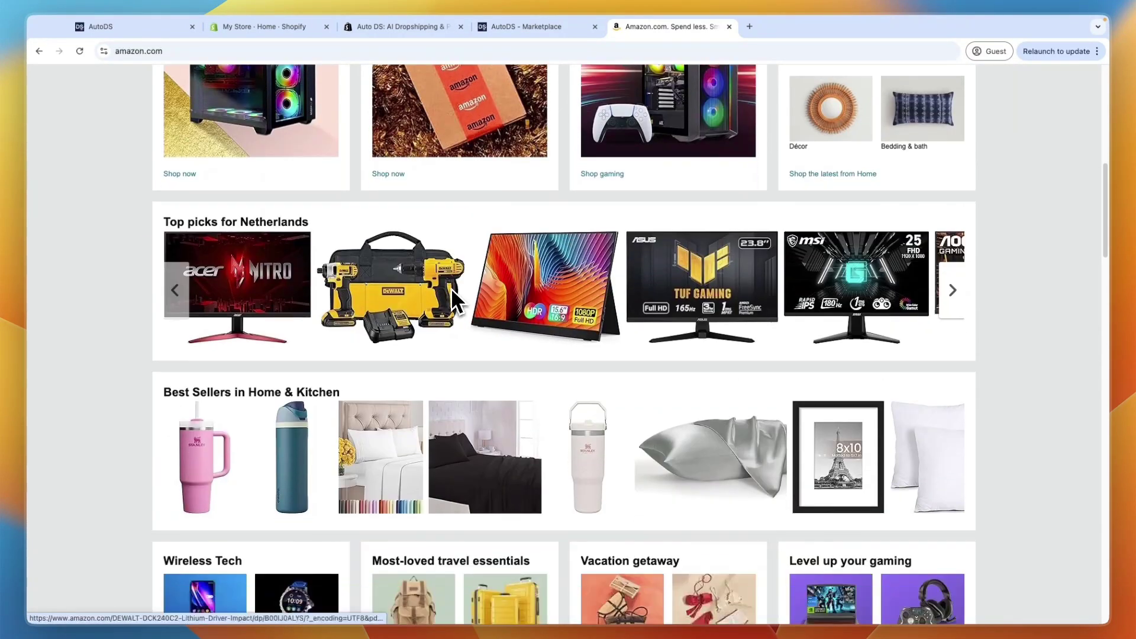
pyautogui.scroll(-7, 440, 286)
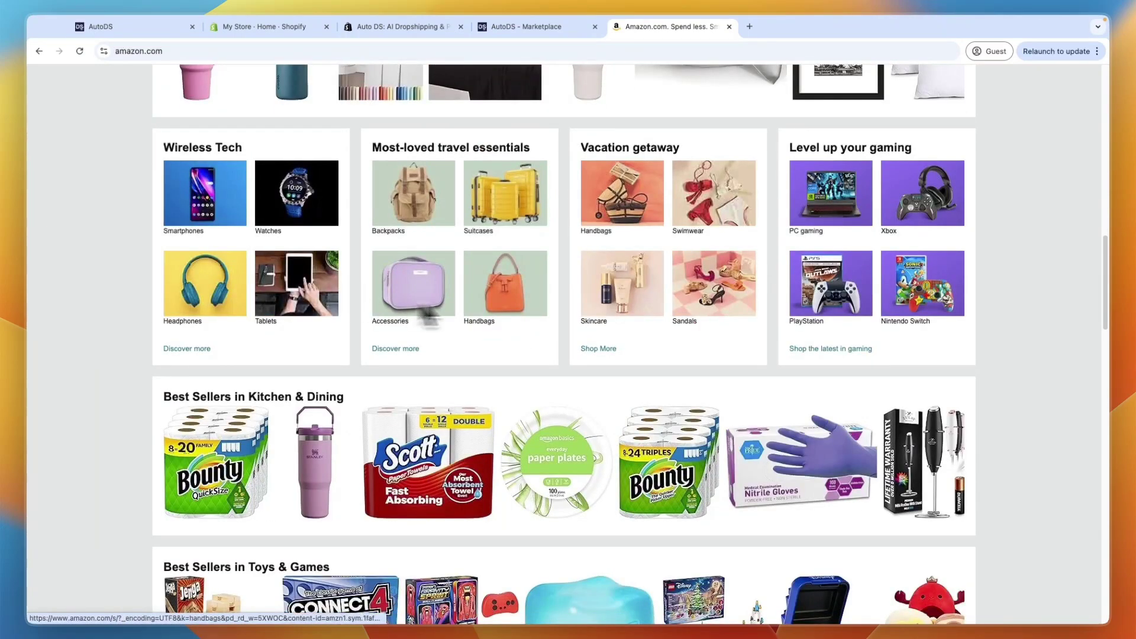
pyautogui.click(502, 293)
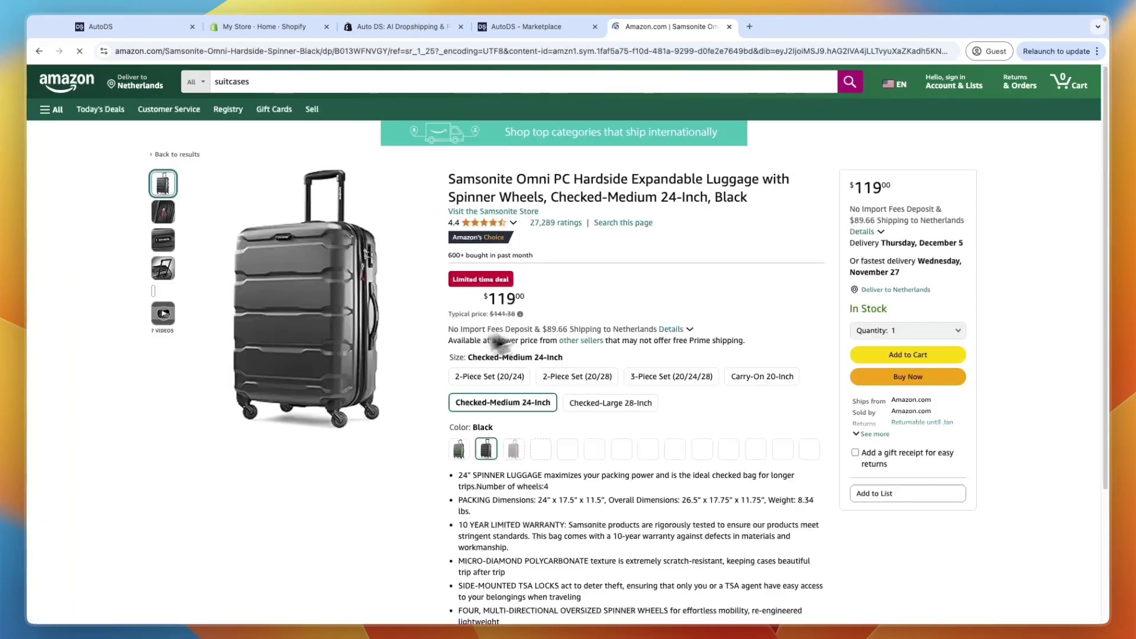
pyautogui.scroll(-2, 418, 330)
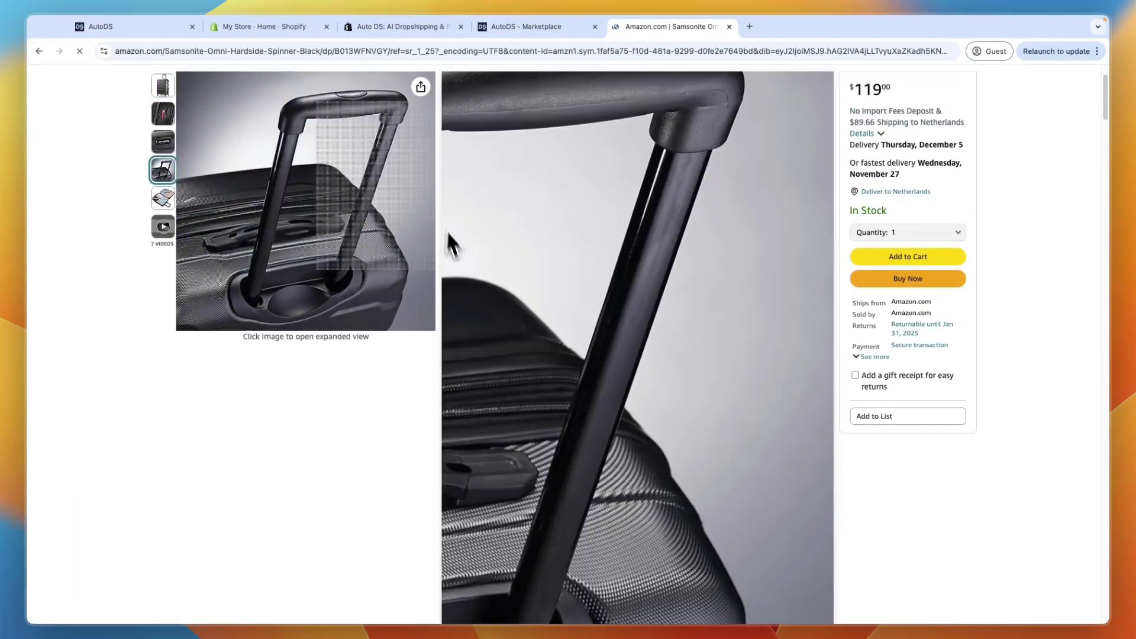
pyautogui.scroll(2, 450, 241)
pyautogui.click(220, 56)
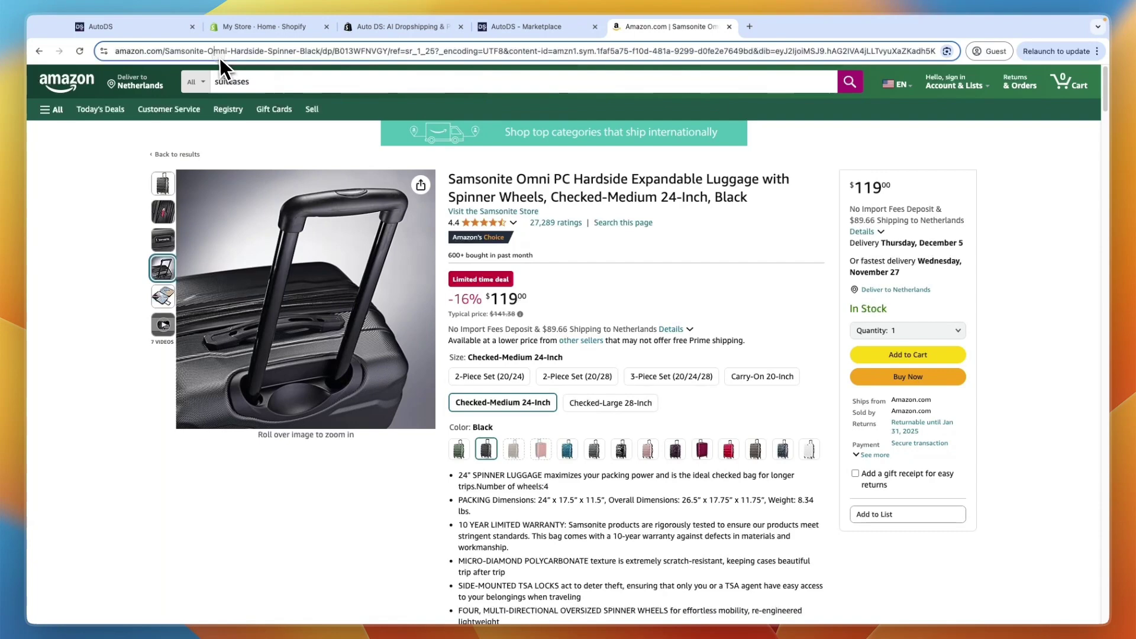
# Import the Samsonite Amazon luggage link as a Single Product draft using Edit Now (Quick)
pyautogui.click(508, 31)
pyautogui.click(80, 150)
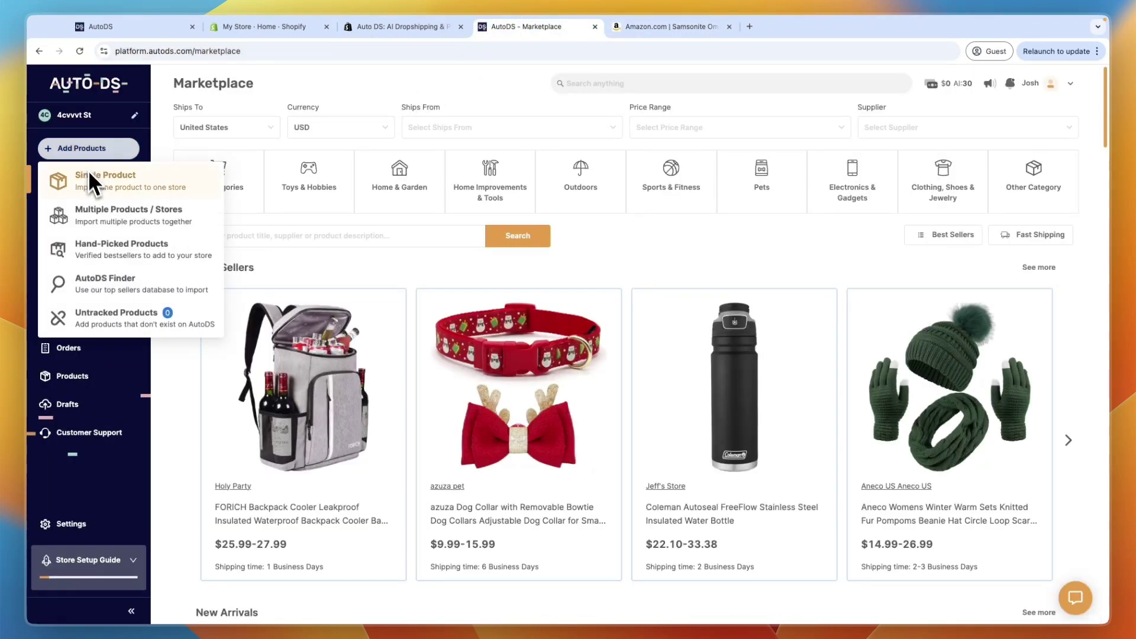
pyautogui.click(126, 188)
pyautogui.click(415, 339)
pyautogui.hotkey('ctrl', 'v')
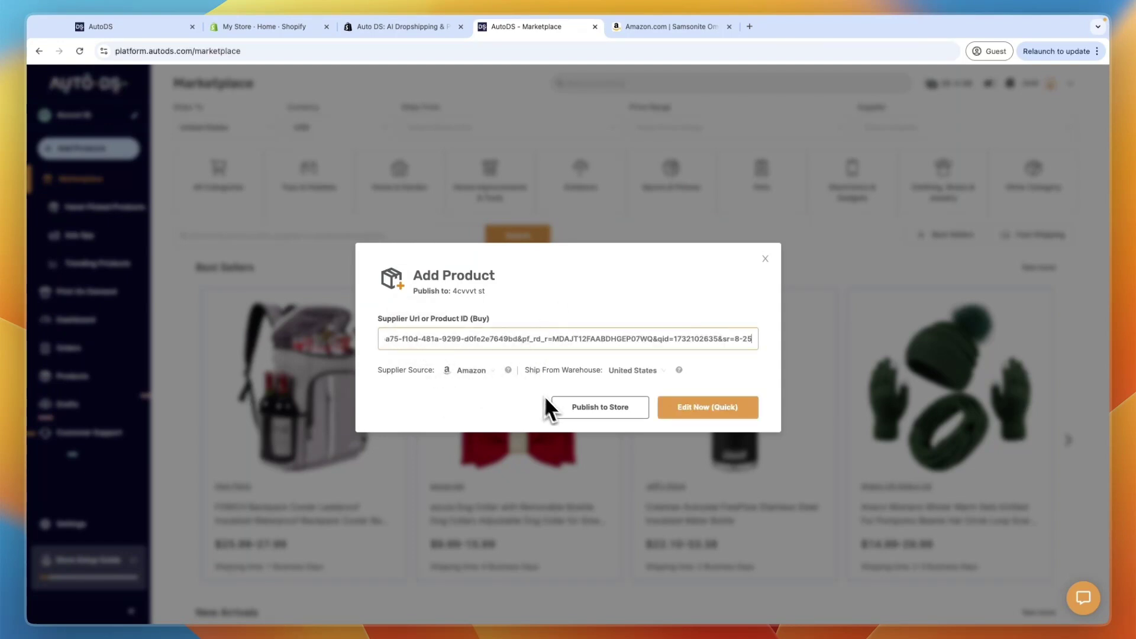
pyautogui.click(696, 414)
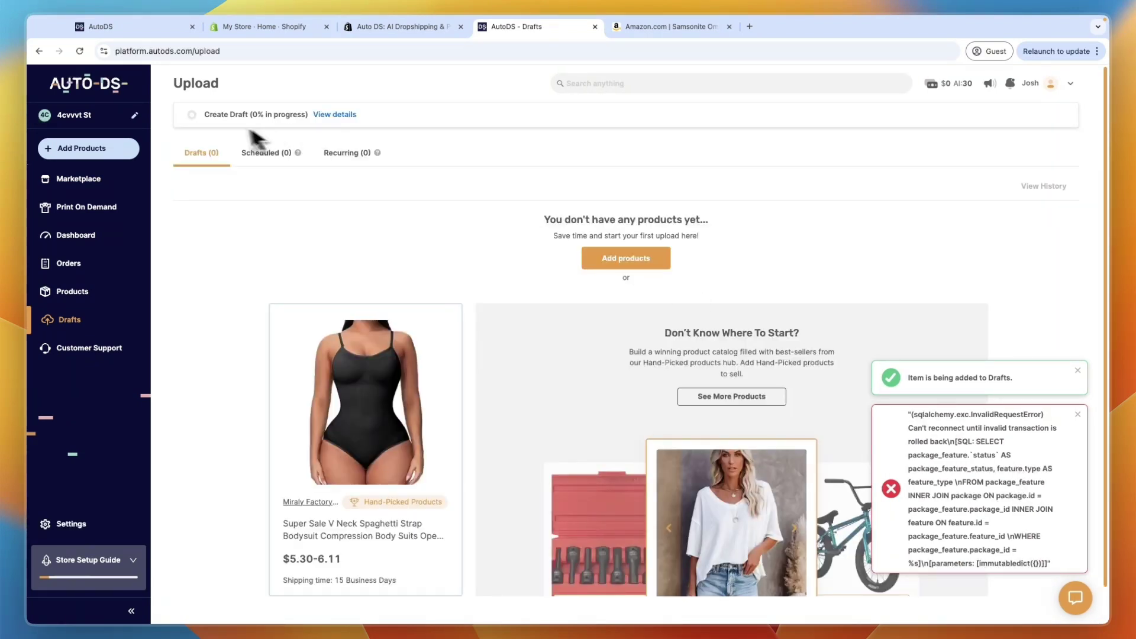
pyautogui.moveTo(201, 119); pyautogui.dragTo(266, 136)
pyautogui.click(225, 231)
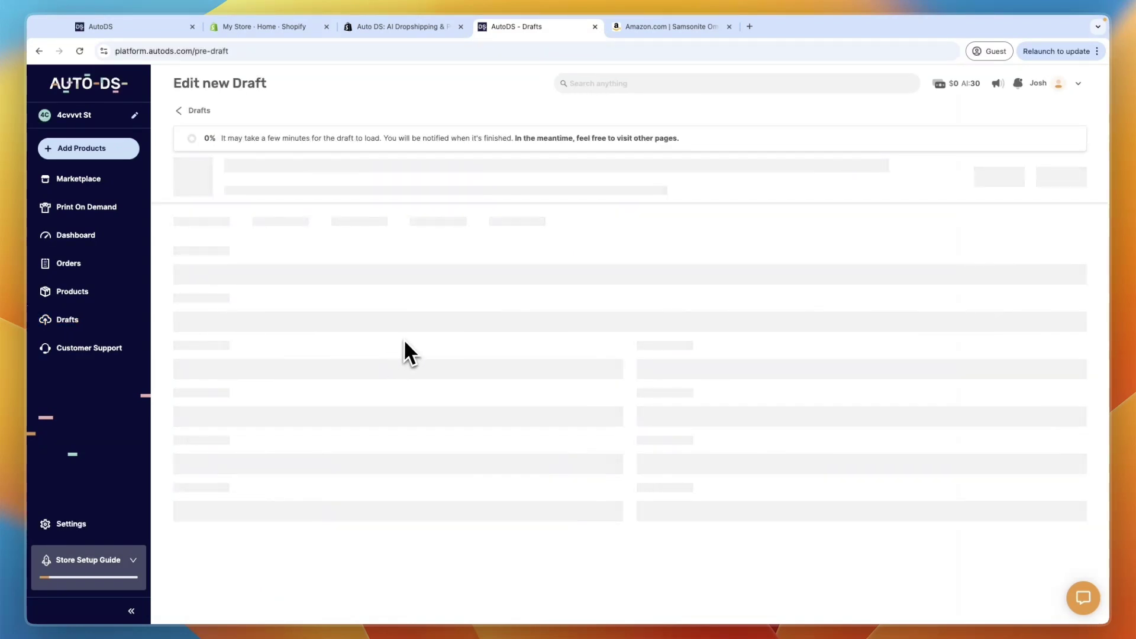
# Save the Amazon US Lister settings in Supplier Settings
pyautogui.click(72, 525)
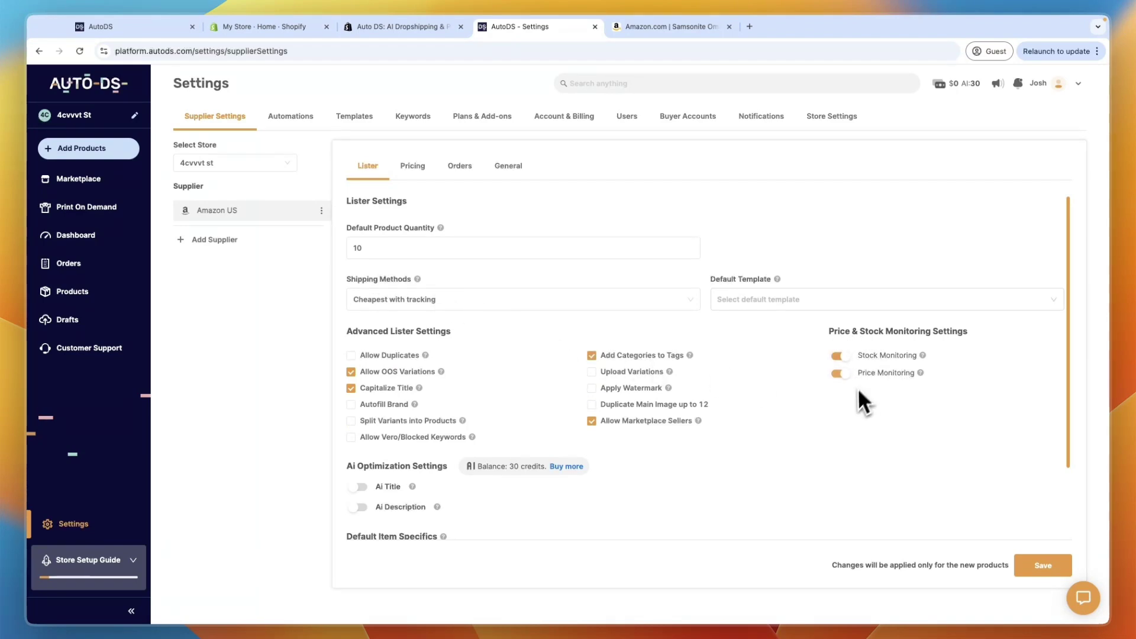
pyautogui.scroll(-2, 841, 396)
pyautogui.scroll(2, 591, 379)
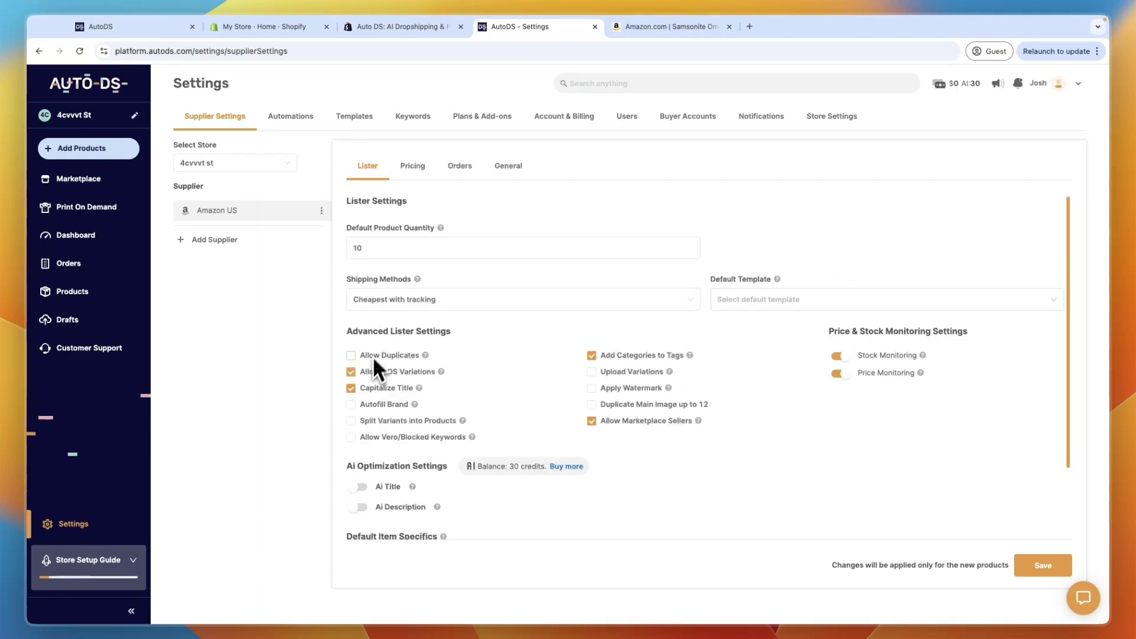
pyautogui.click(1024, 569)
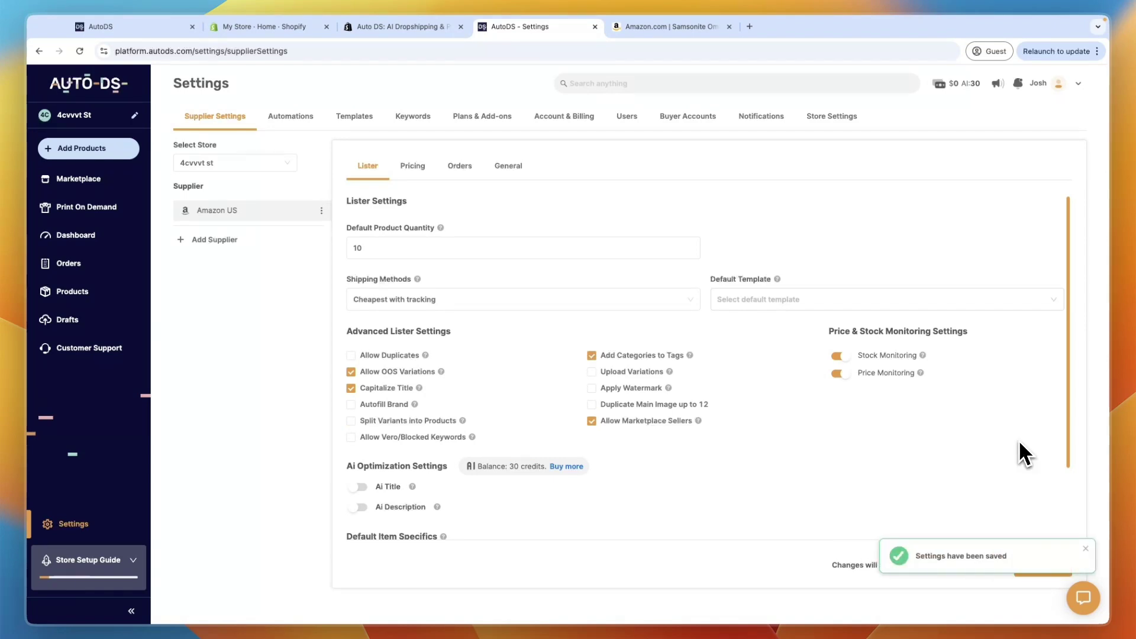
# Enable Fulfilled by AutoDS processing and automatic orders, save, then view Account & Billing
pyautogui.click(403, 166)
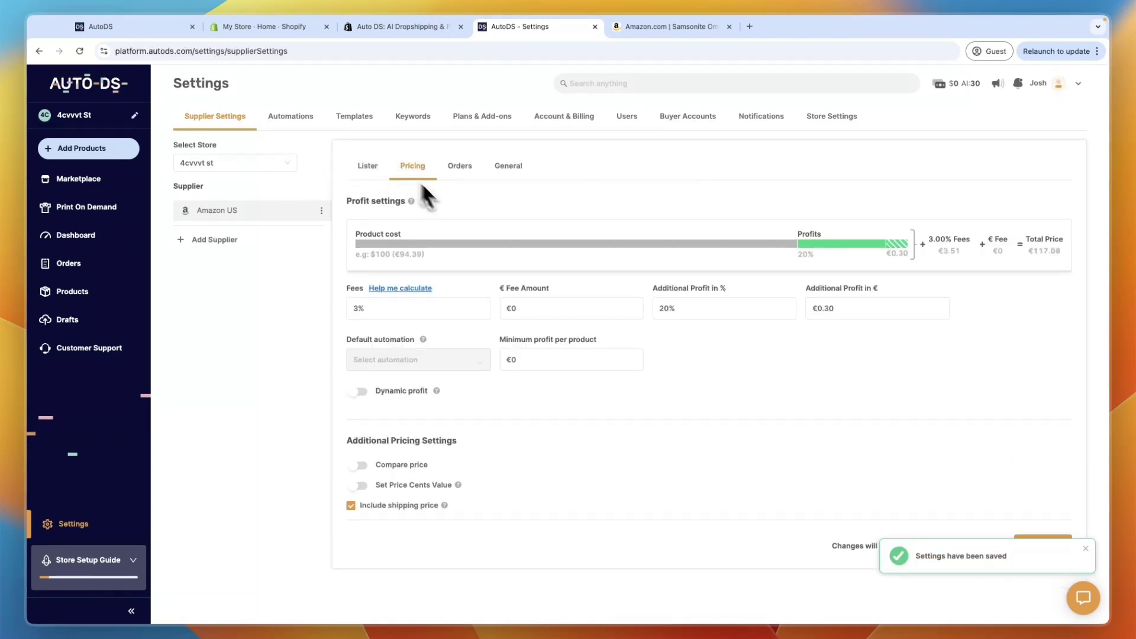
pyautogui.click(461, 167)
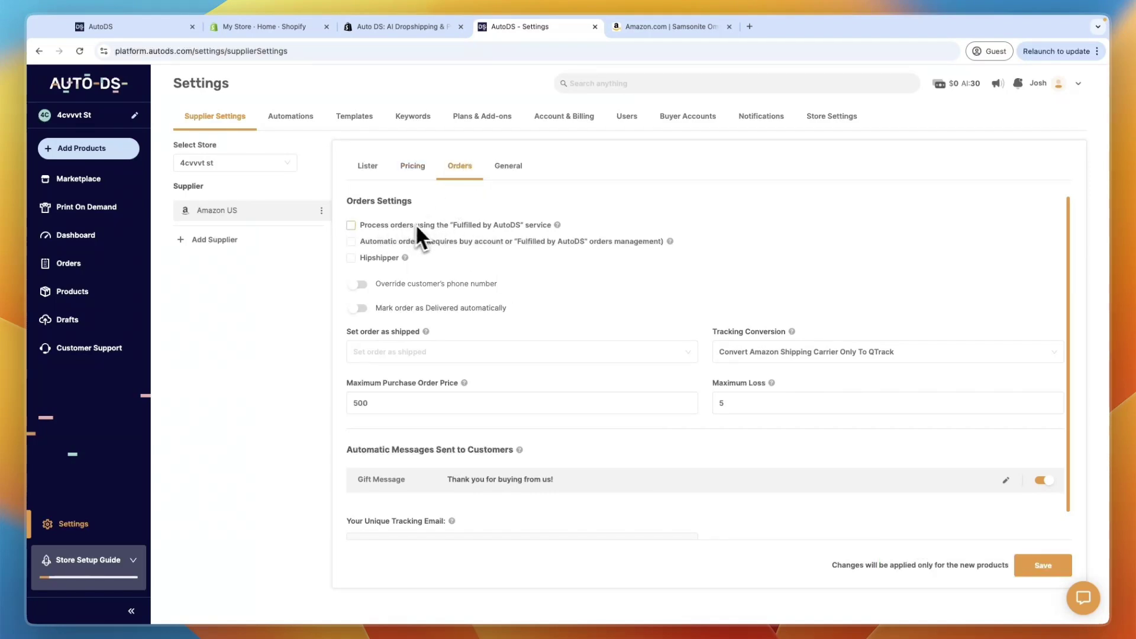
pyautogui.click(463, 230)
pyautogui.click(386, 241)
pyautogui.moveTo(464, 243); pyautogui.dragTo(577, 244)
pyautogui.click(597, 253)
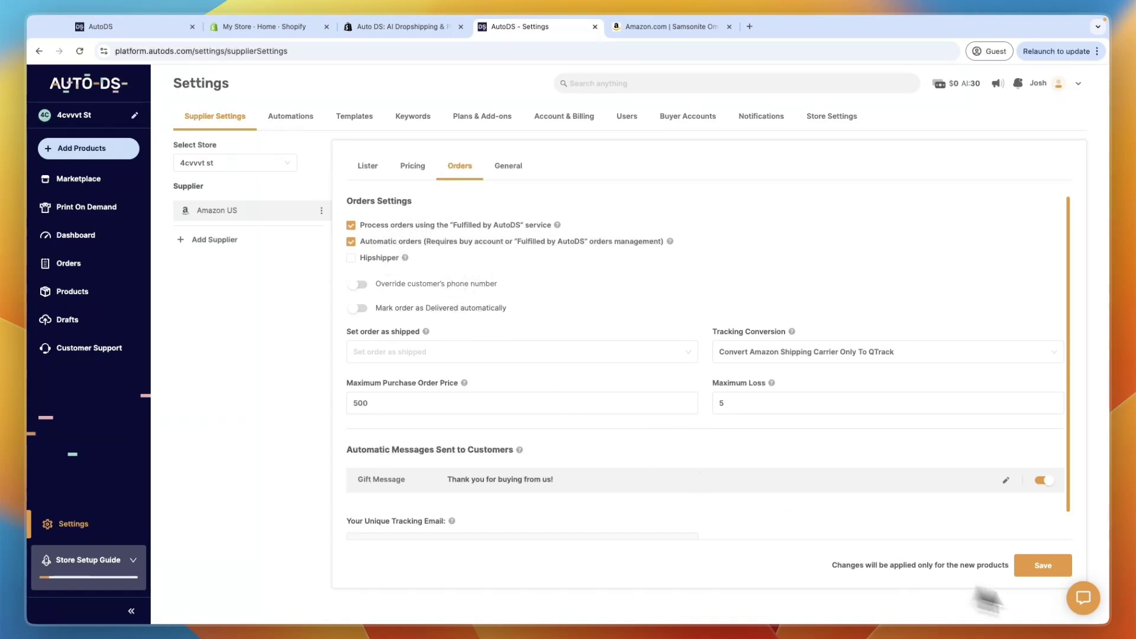
pyautogui.click(1048, 567)
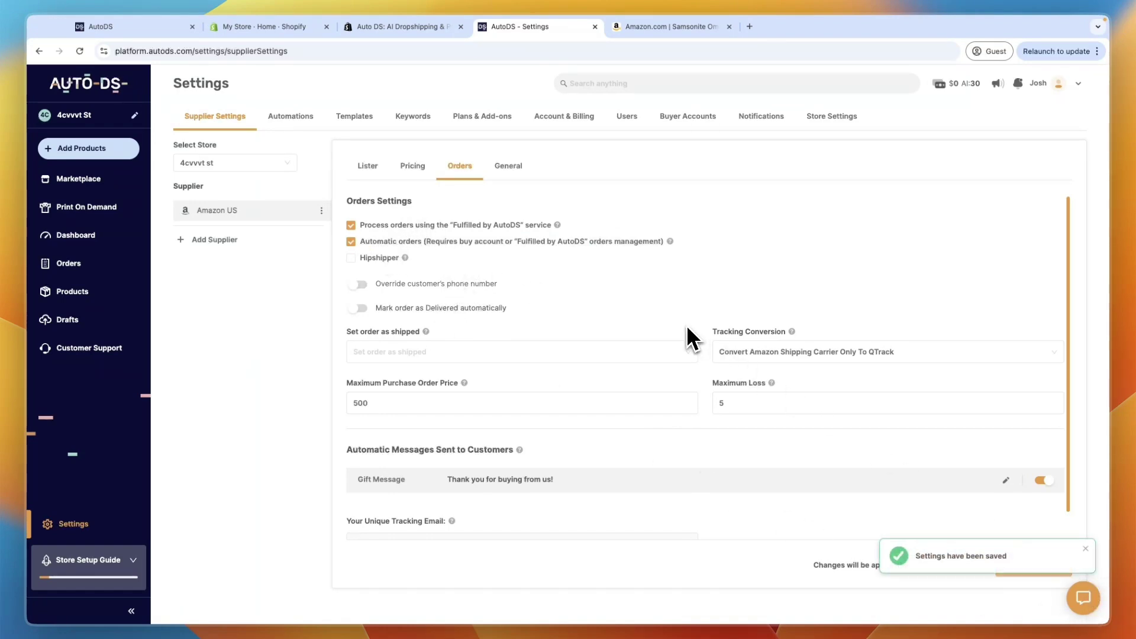
pyautogui.click(564, 116)
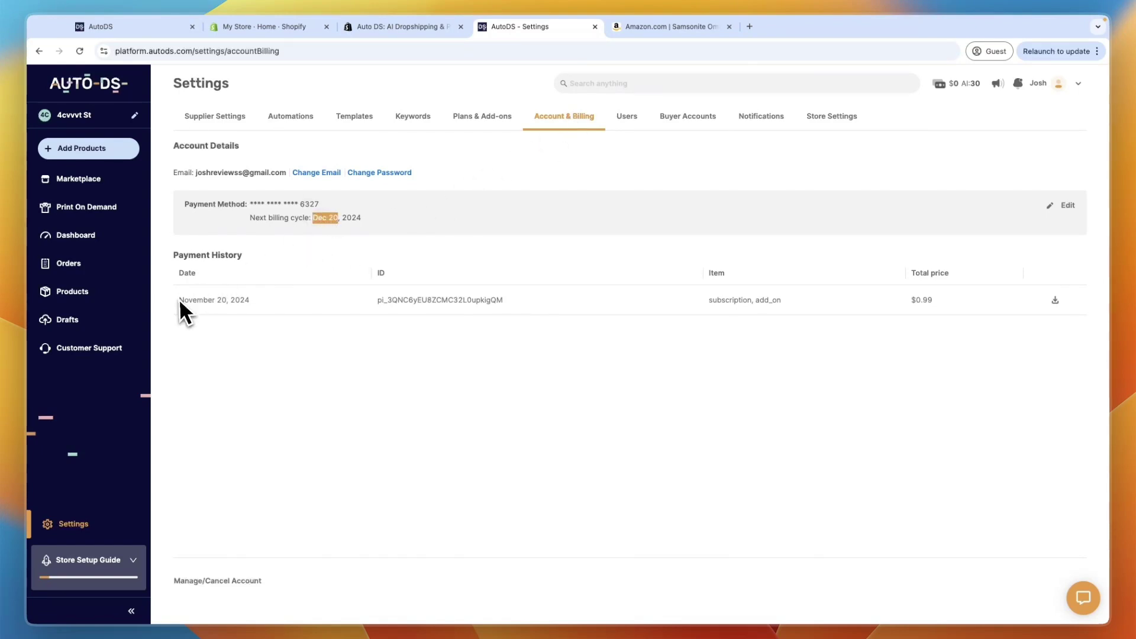
# Go to Drafts and open the Desktop Vinyl Turntable Record Player draft
pyautogui.moveTo(179, 300); pyautogui.dragTo(218, 303)
pyautogui.click(241, 371)
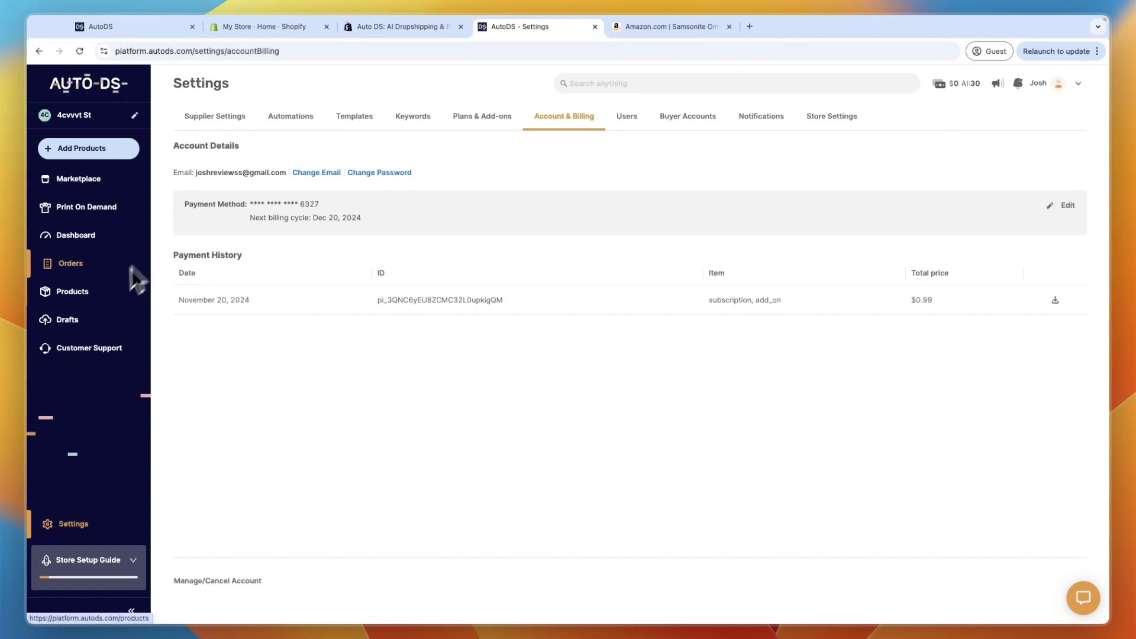
pyautogui.click(99, 323)
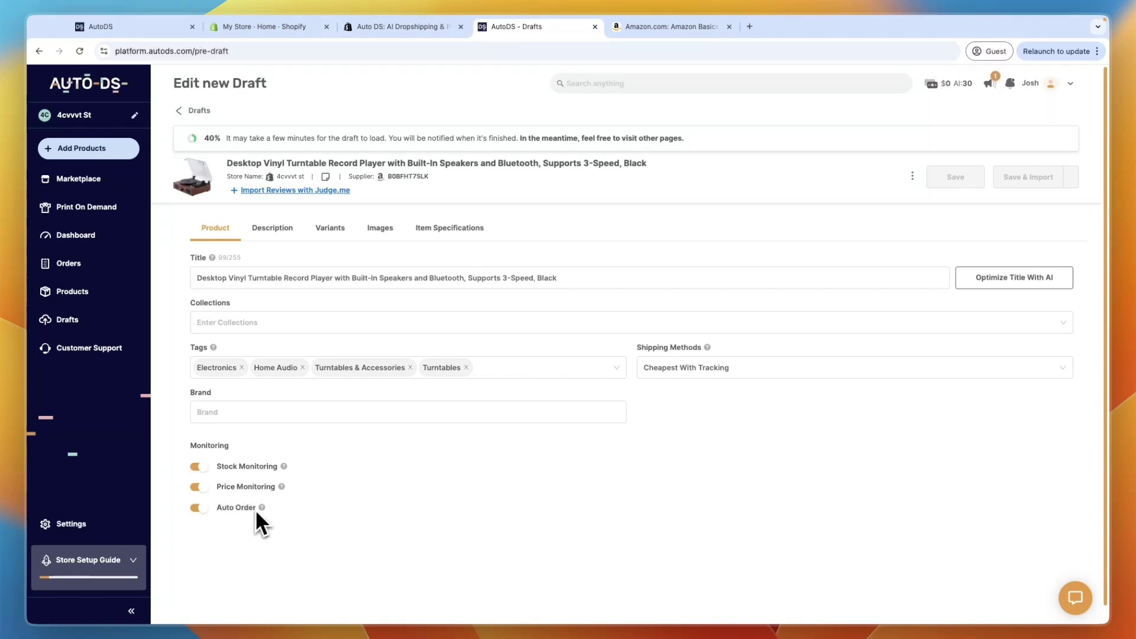
# Browse the turntable draft's Description, Variants and Product tabs
pyautogui.click(276, 237)
pyautogui.click(332, 232)
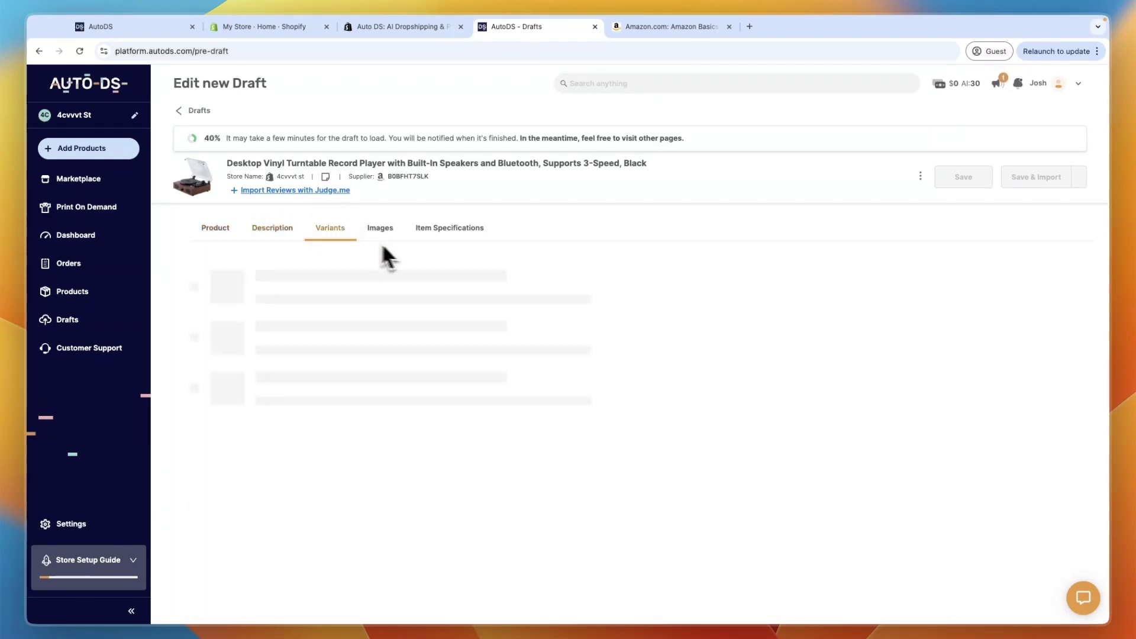
pyautogui.click(204, 229)
pyautogui.doubleClick(212, 140)
pyautogui.click(218, 147)
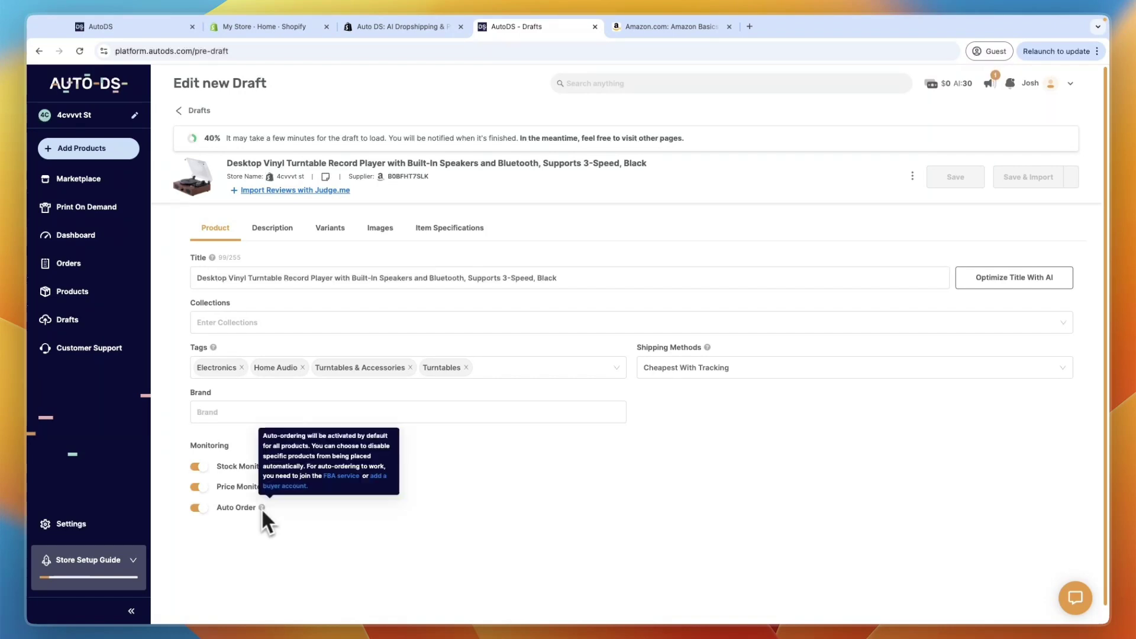
# Read the Auto Order tooltip explaining auto-ordering requirements
pyautogui.moveTo(262, 507)
pyautogui.moveTo(307, 466); pyautogui.dragTo(364, 491)
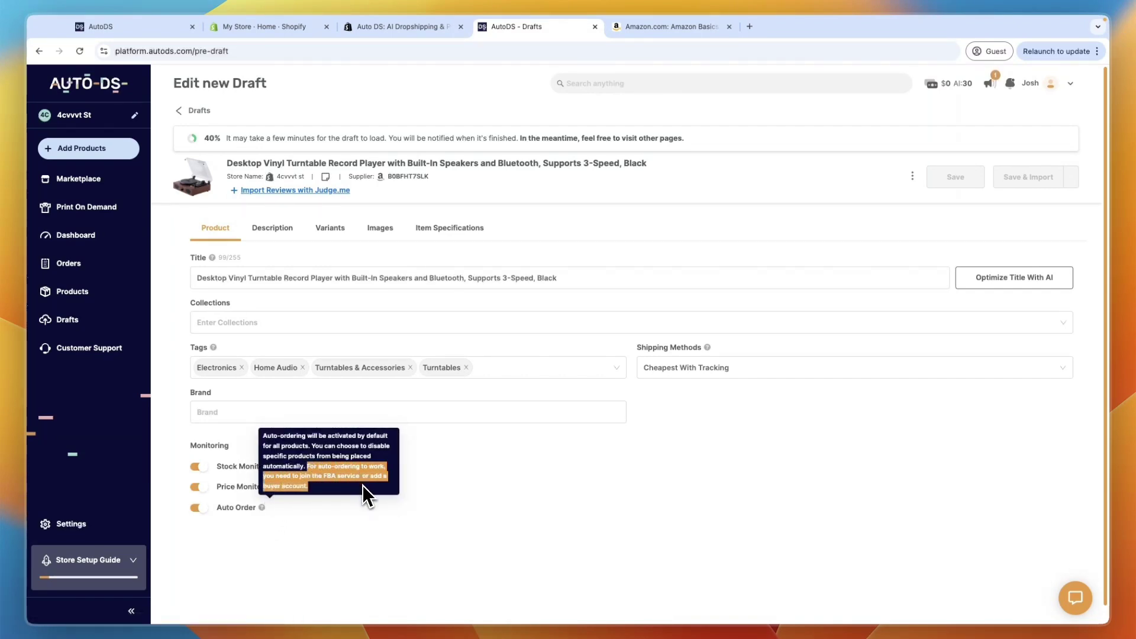
pyautogui.click(342, 489)
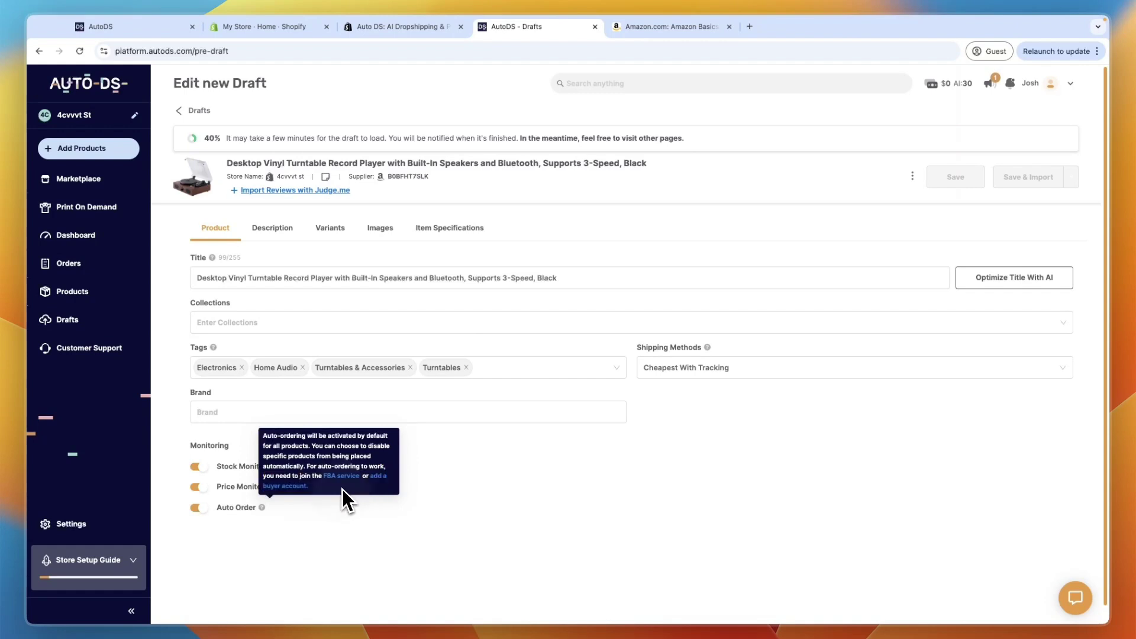
# Read and close the help article on adding a buyer account
pyautogui.click(290, 488)
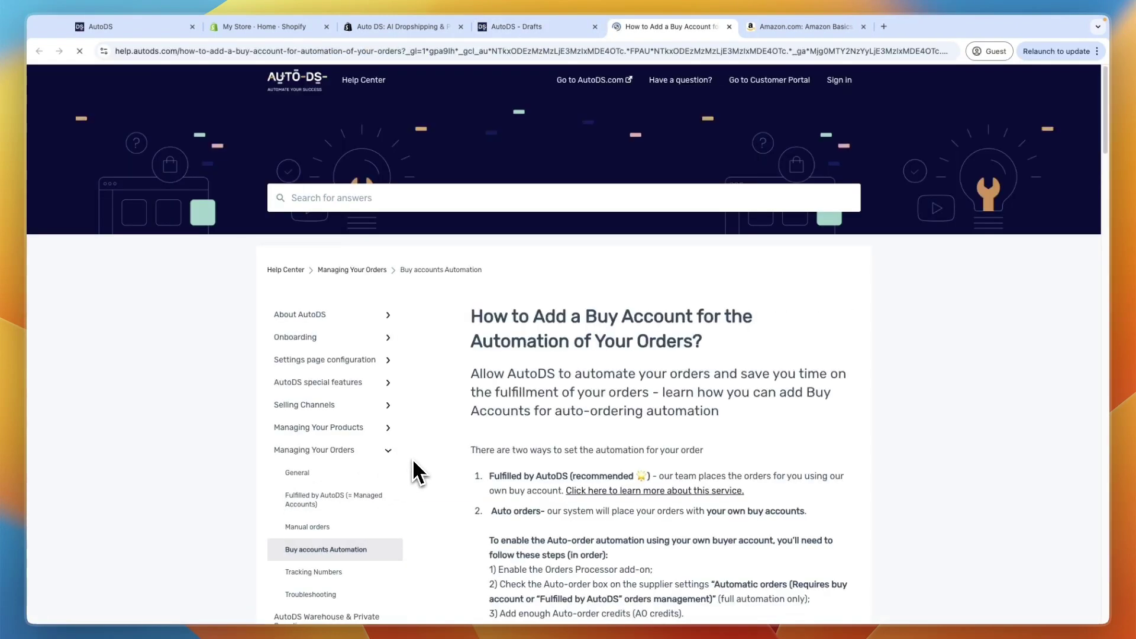
pyautogui.scroll(-4, 413, 471)
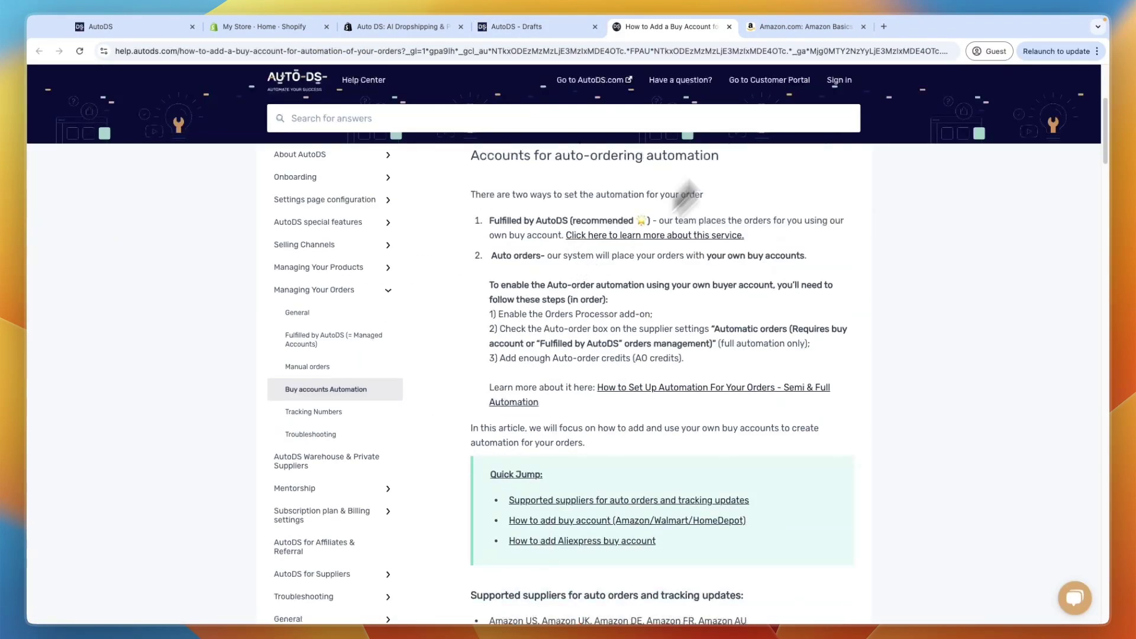
pyautogui.click(730, 27)
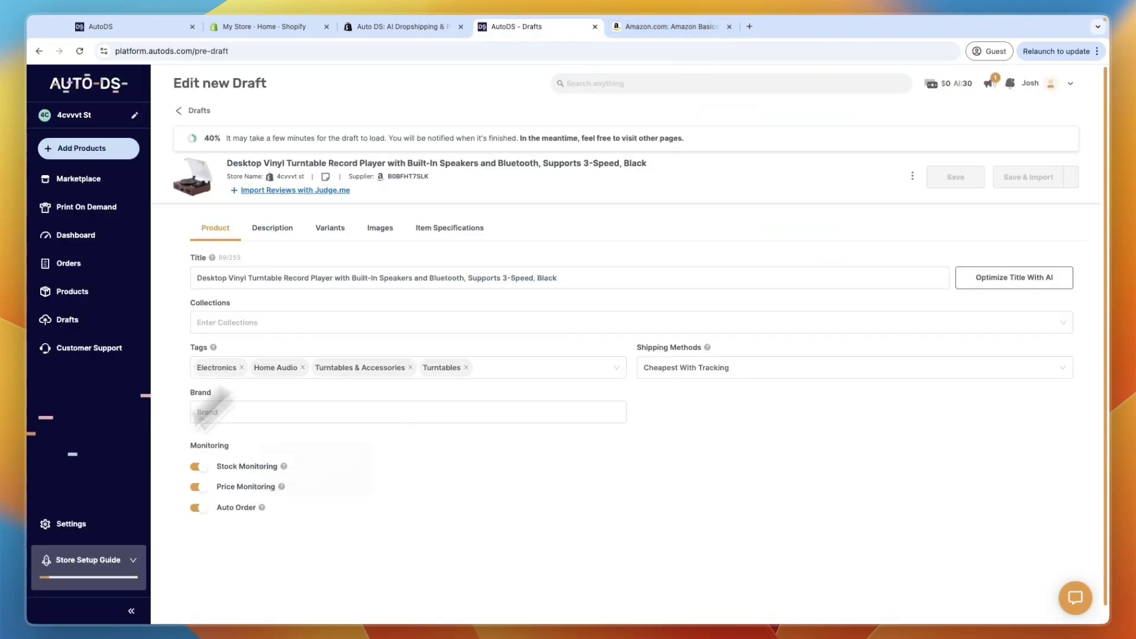
# Start an Amazon buyer account in Settings > Buyer Accounts, review its tabs, and close it unsaved
pyautogui.click(94, 530)
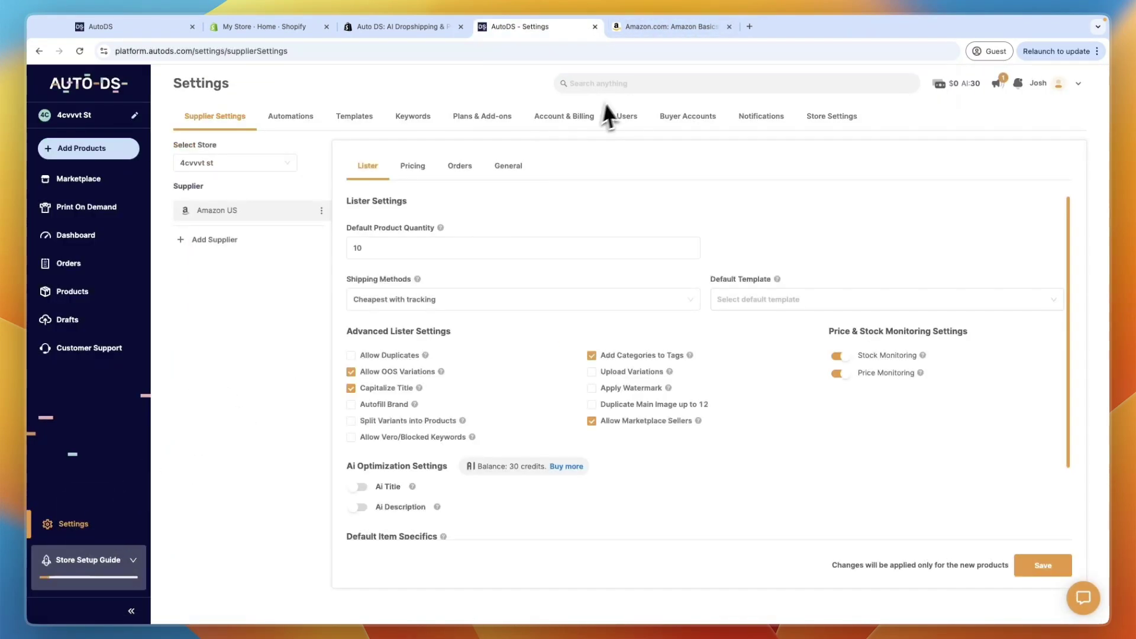
pyautogui.click(685, 115)
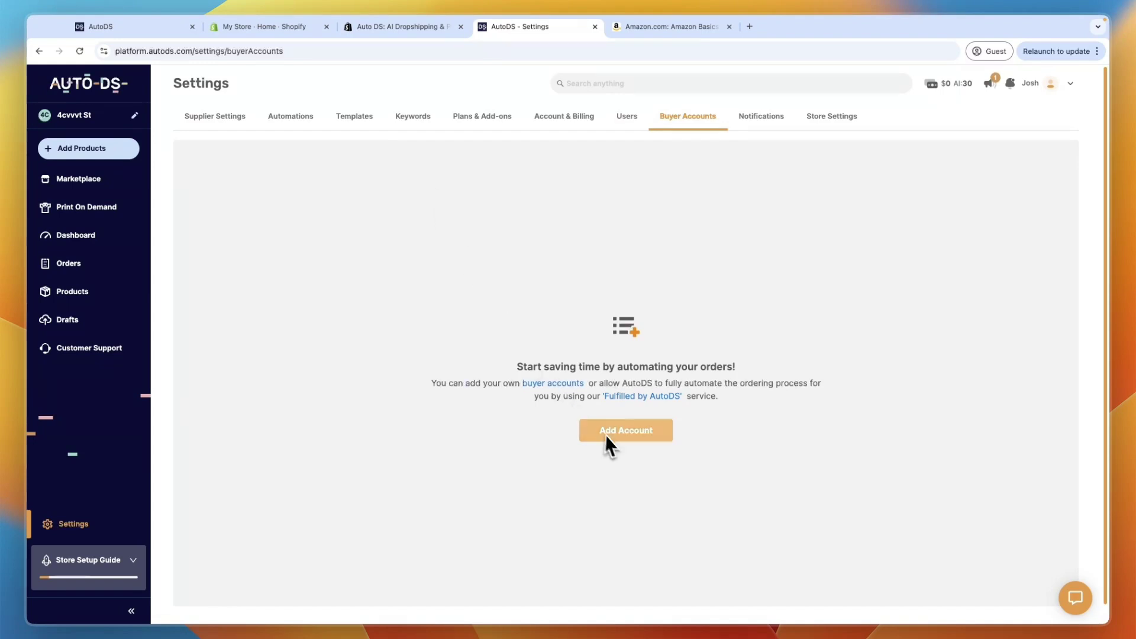
pyautogui.click(612, 435)
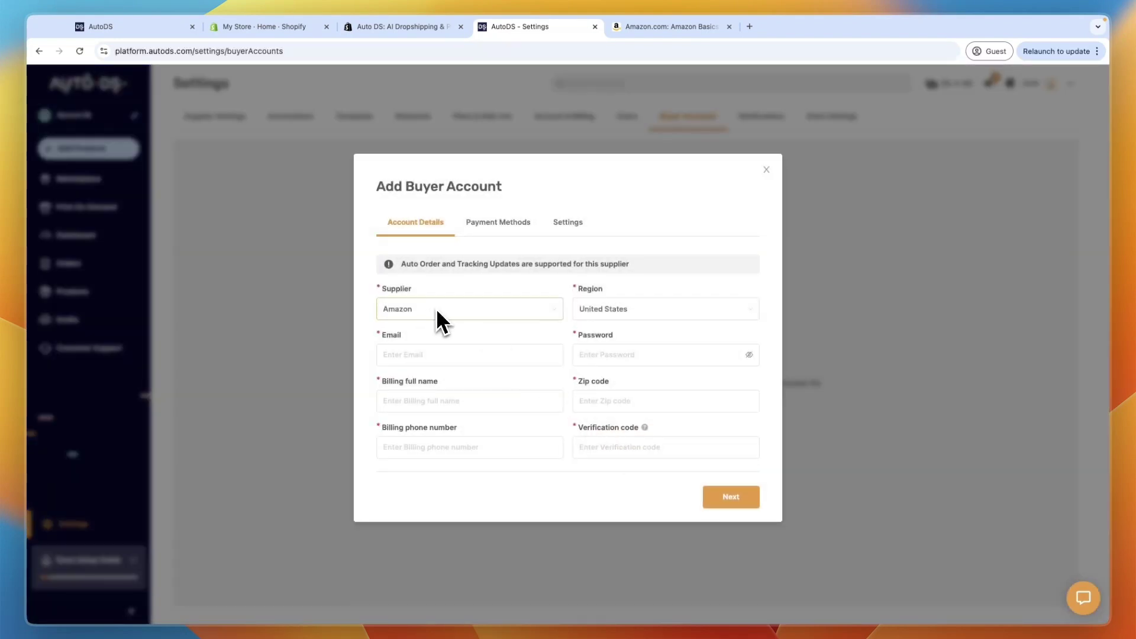
pyautogui.click(416, 310)
pyautogui.click(449, 276)
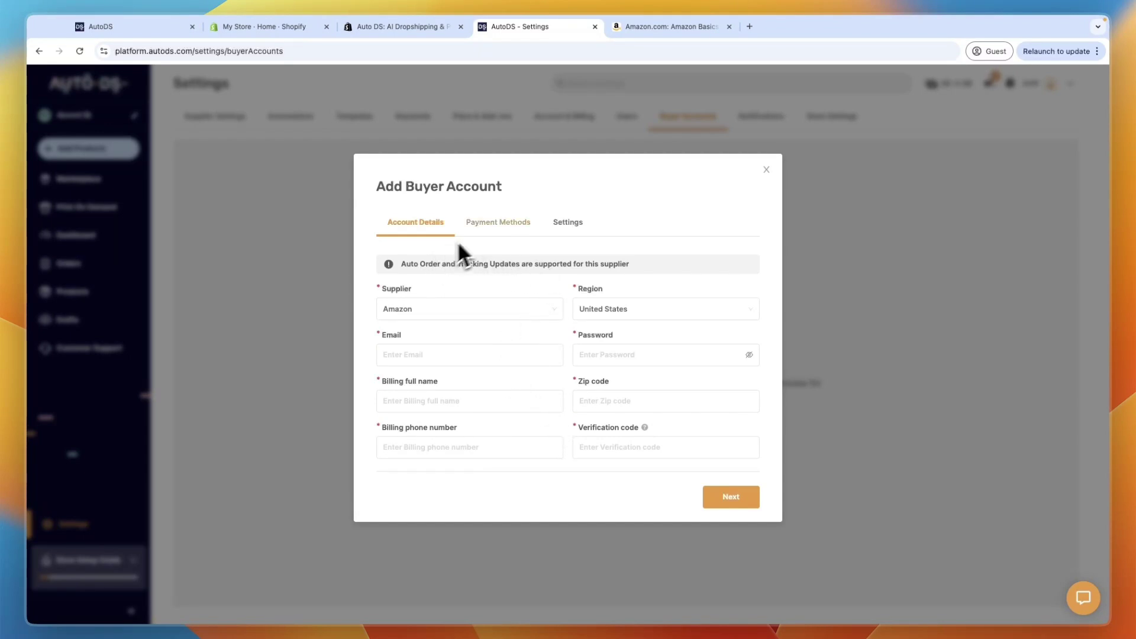
pyautogui.click(500, 227)
pyautogui.click(571, 230)
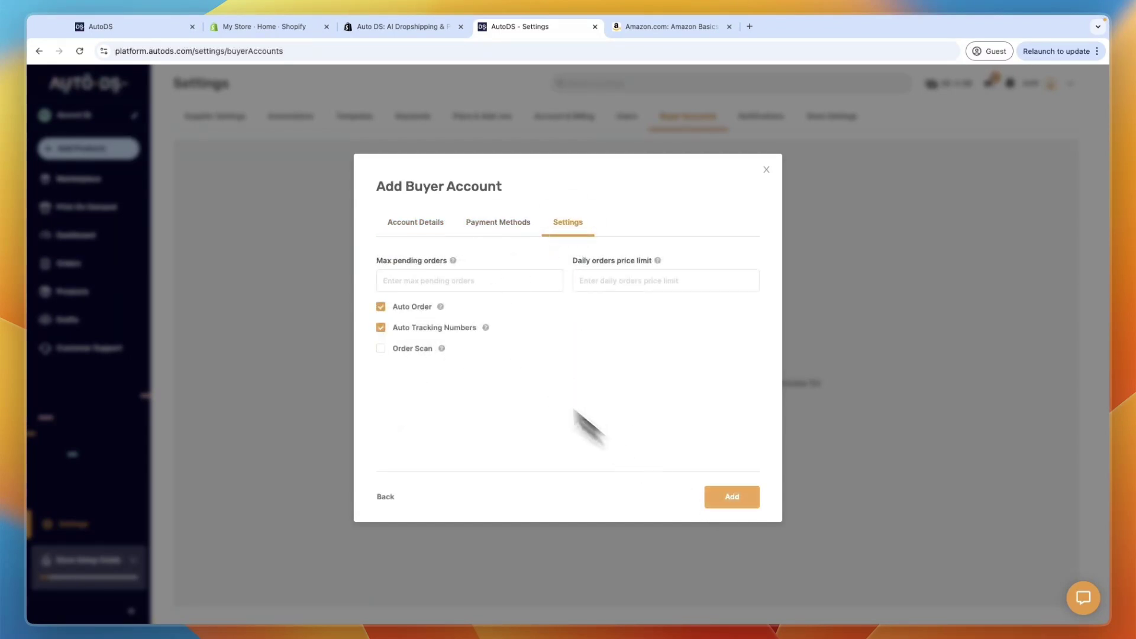
pyautogui.click(414, 222)
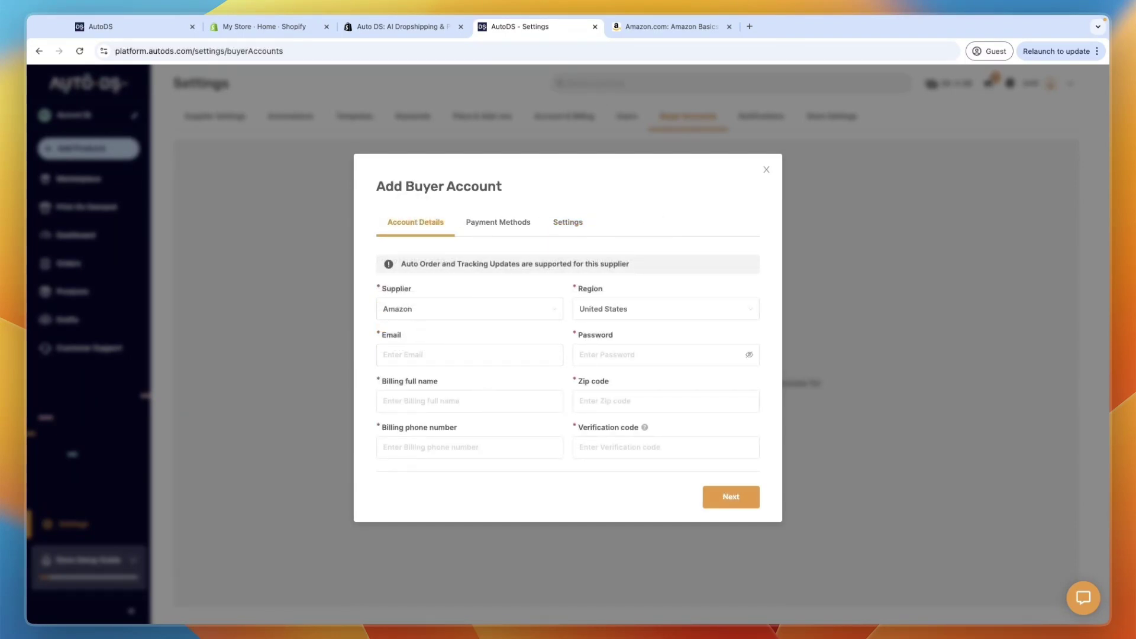
pyautogui.click(766, 169)
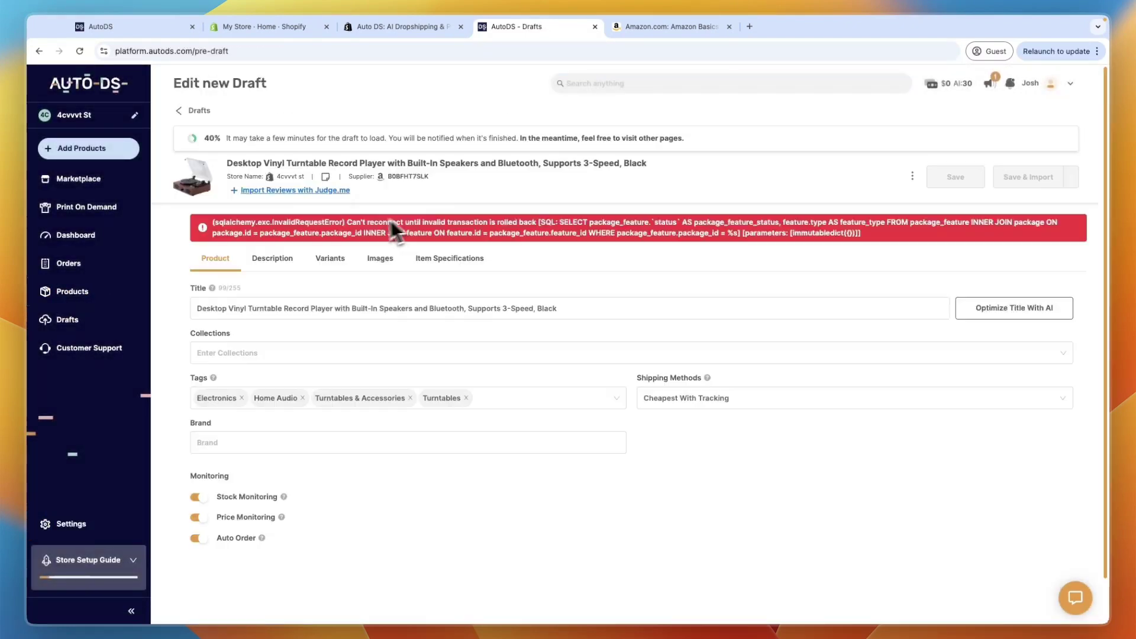
pyautogui.scroll(-1, 270, 232)
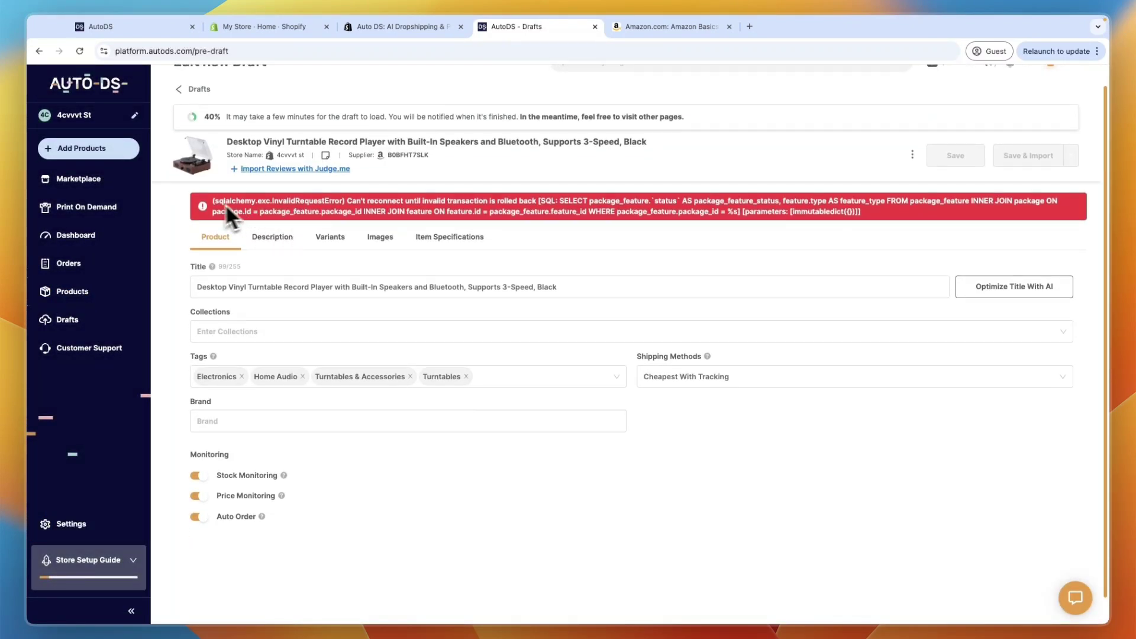
pyautogui.moveTo(208, 205); pyautogui.dragTo(606, 216)
pyautogui.moveTo(530, 208); pyautogui.dragTo(451, 193)
pyautogui.click(246, 28)
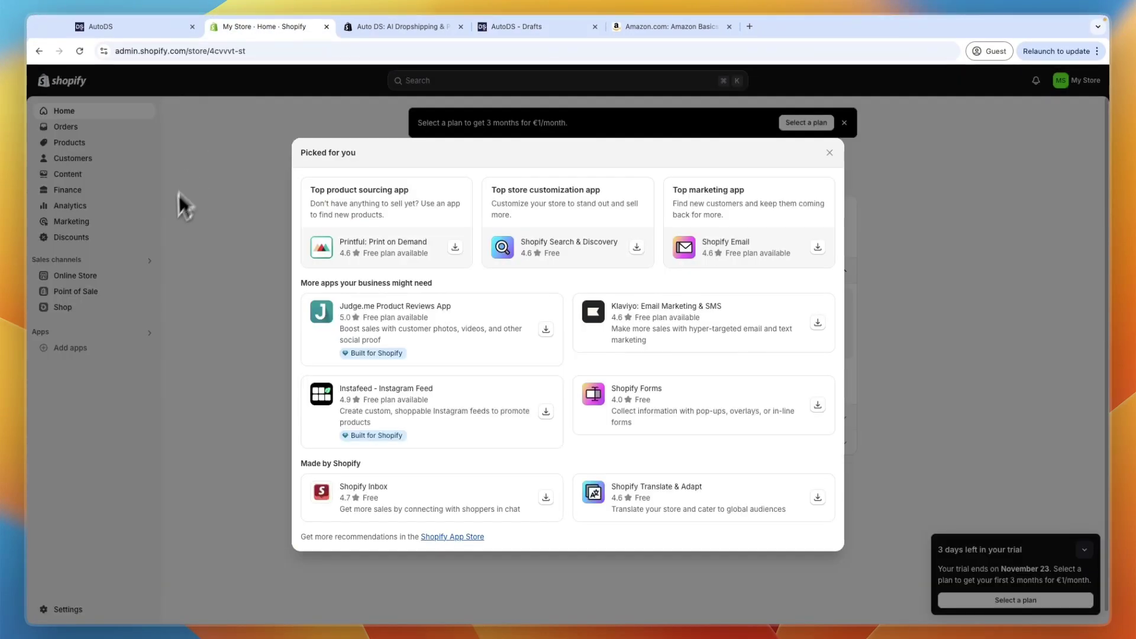
pyautogui.click(172, 205)
pyautogui.click(88, 143)
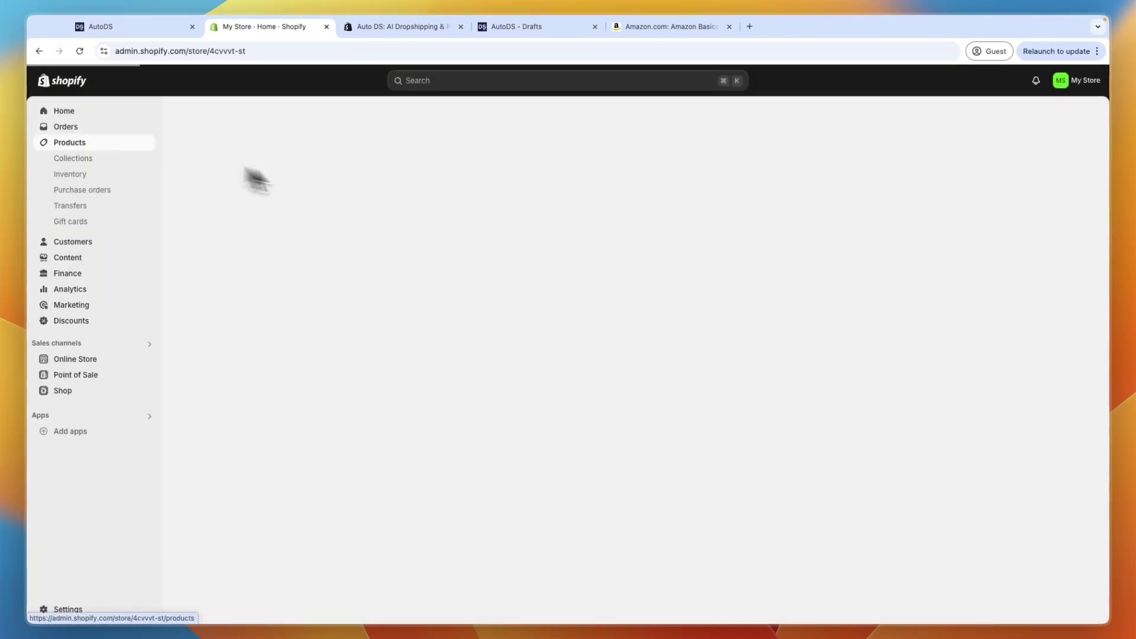
pyautogui.click(545, 27)
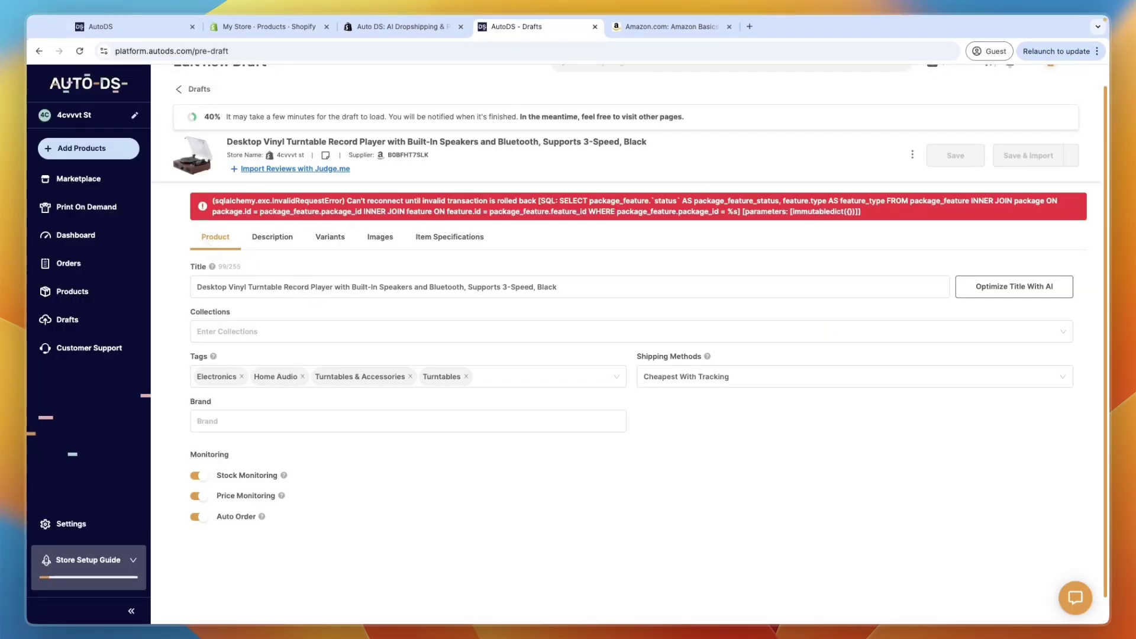
pyautogui.scroll(1, 355, 293)
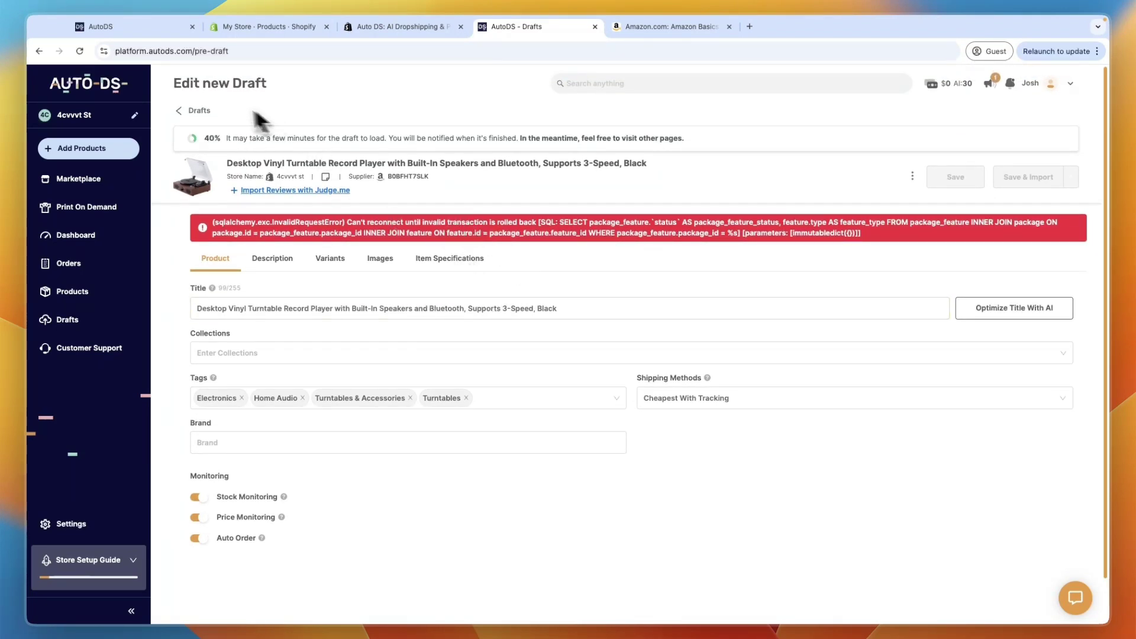
# Check the 5 auto-order credits on Orders, dismiss Buy Credits, and return to the Amazon turntable listing
pyautogui.click(187, 112)
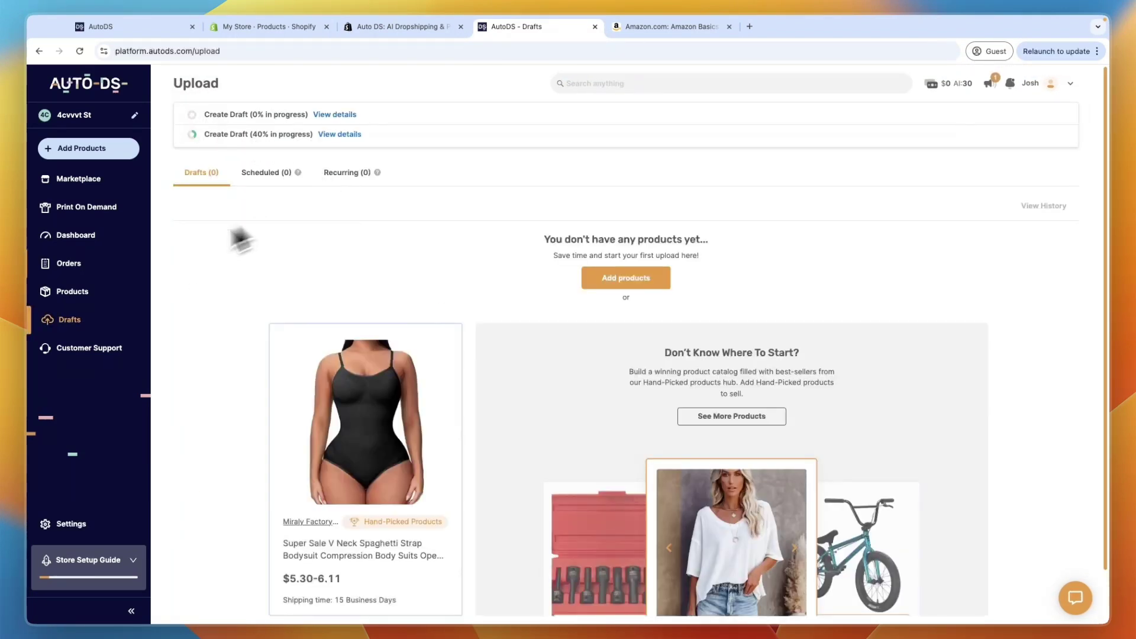
pyautogui.click(83, 293)
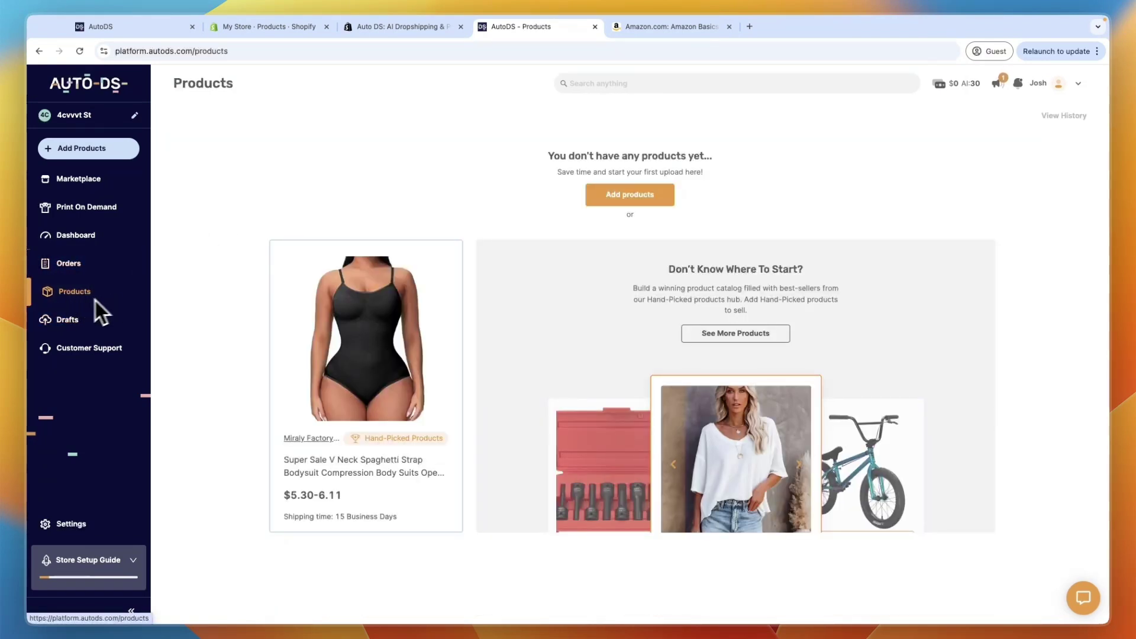
pyautogui.click(70, 274)
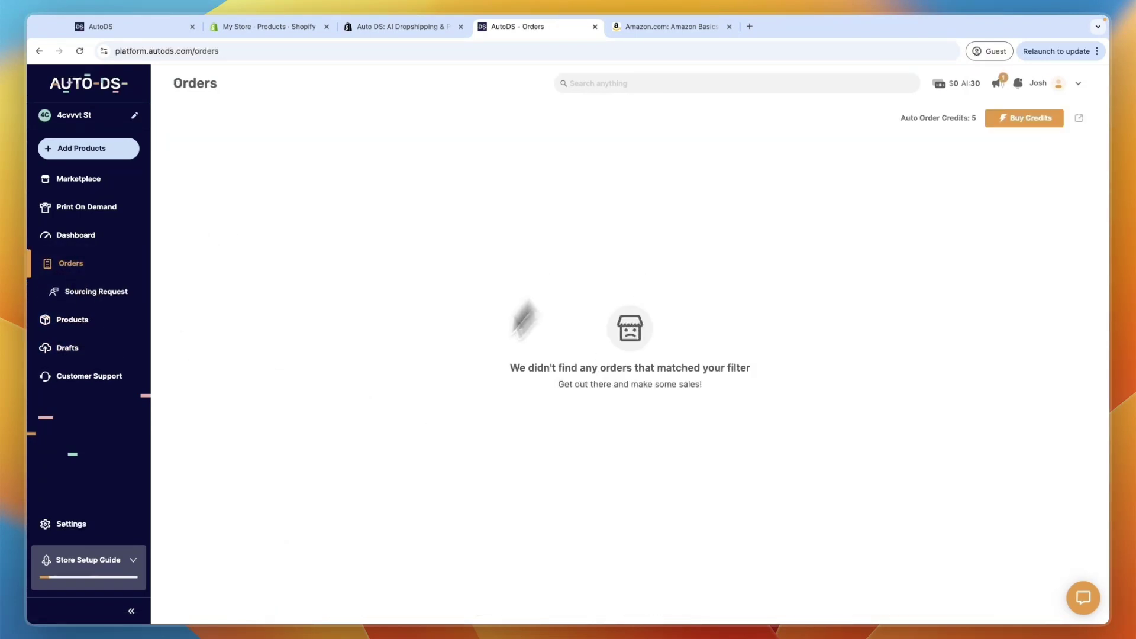
pyautogui.moveTo(874, 208); pyautogui.dragTo(950, 133)
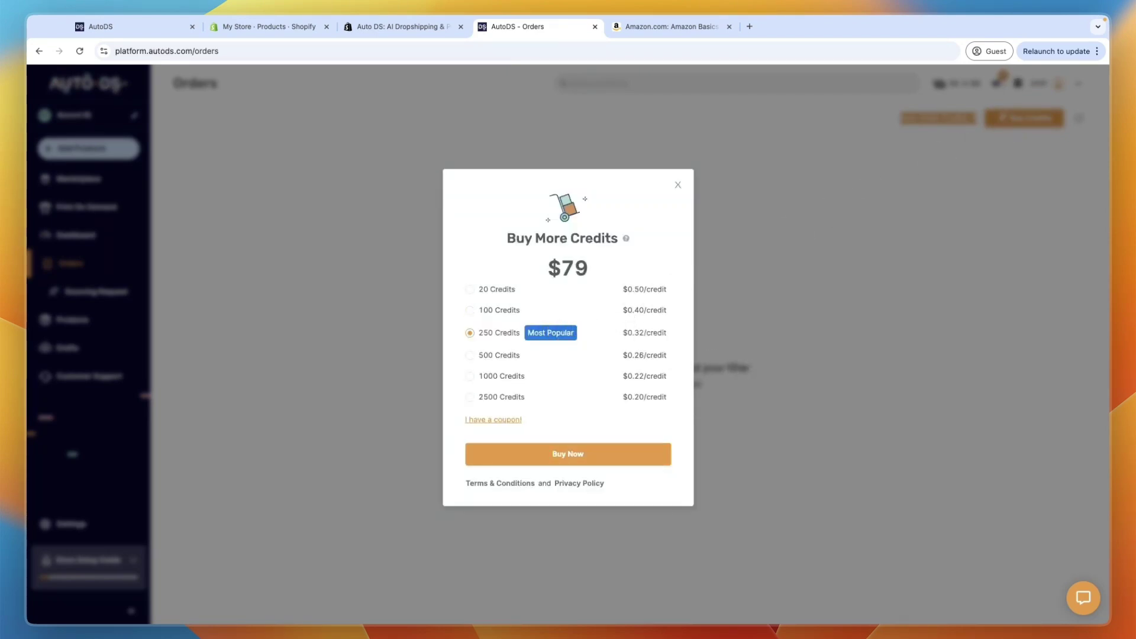
pyautogui.press('Escape')
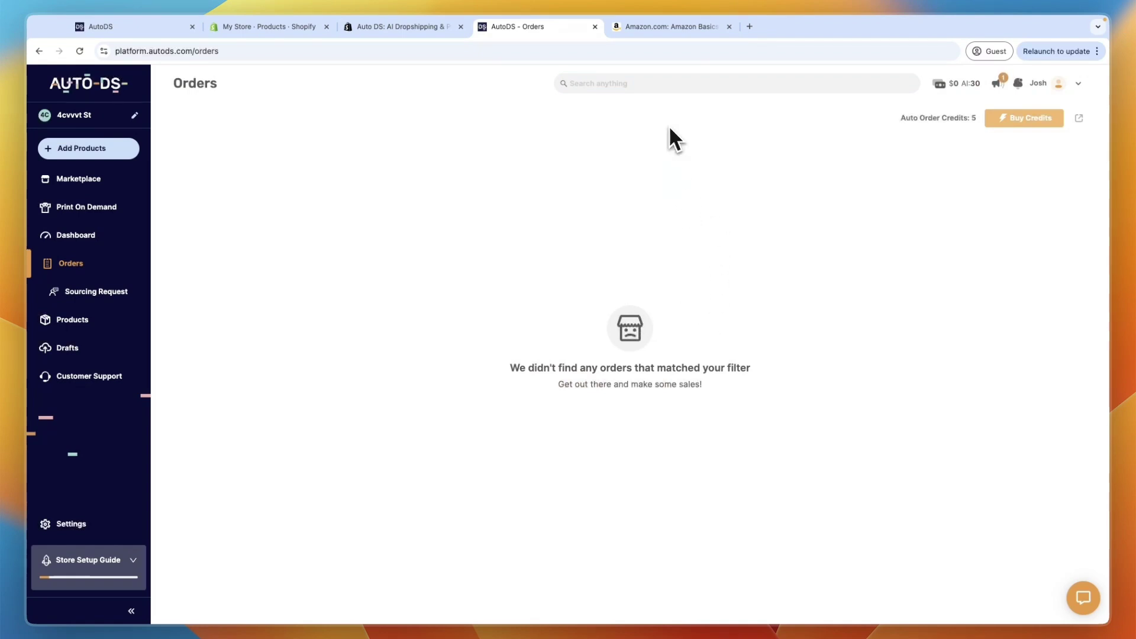
pyautogui.click(645, 29)
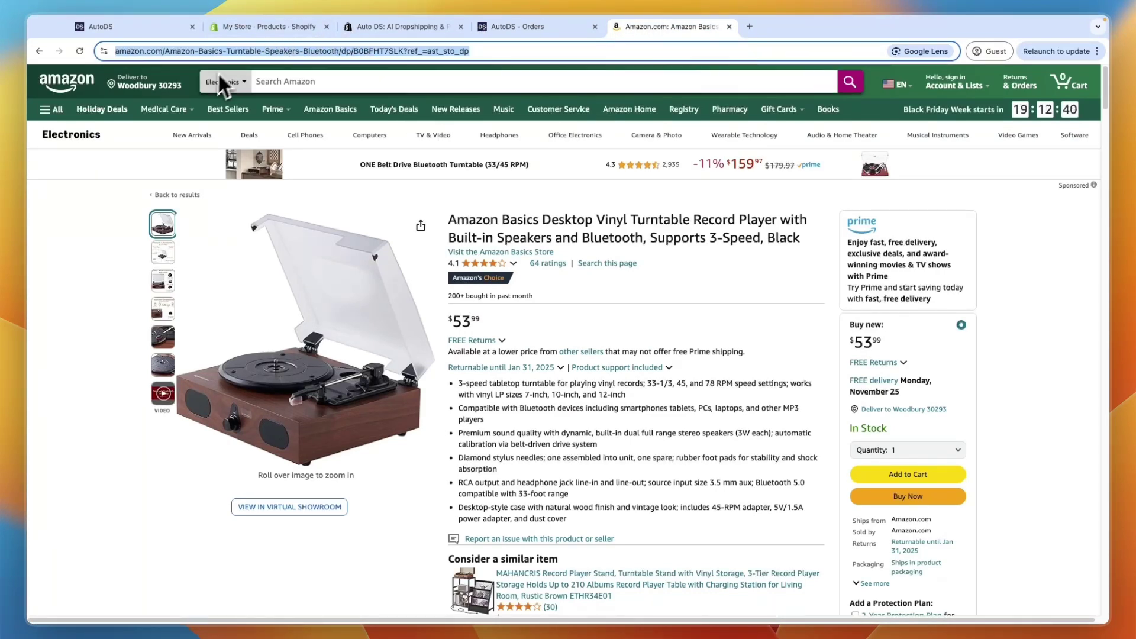
# Look over the onboarding, Shopify and app store tabs, then reopen the 40% turntable draft from Drafts
pyautogui.click(133, 26)
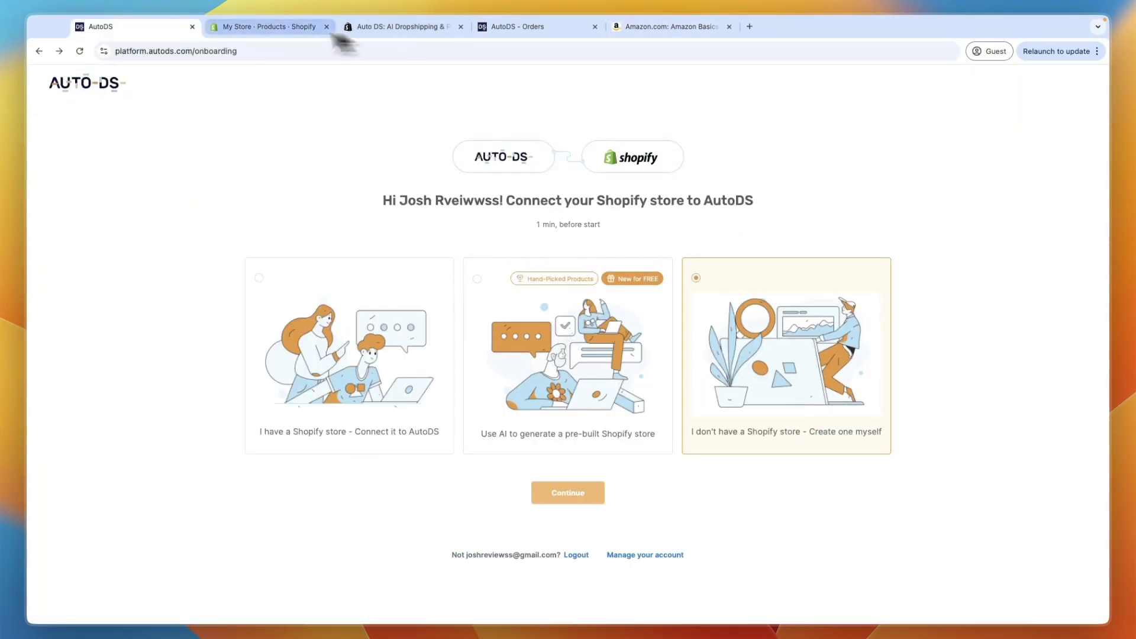
pyautogui.click(308, 28)
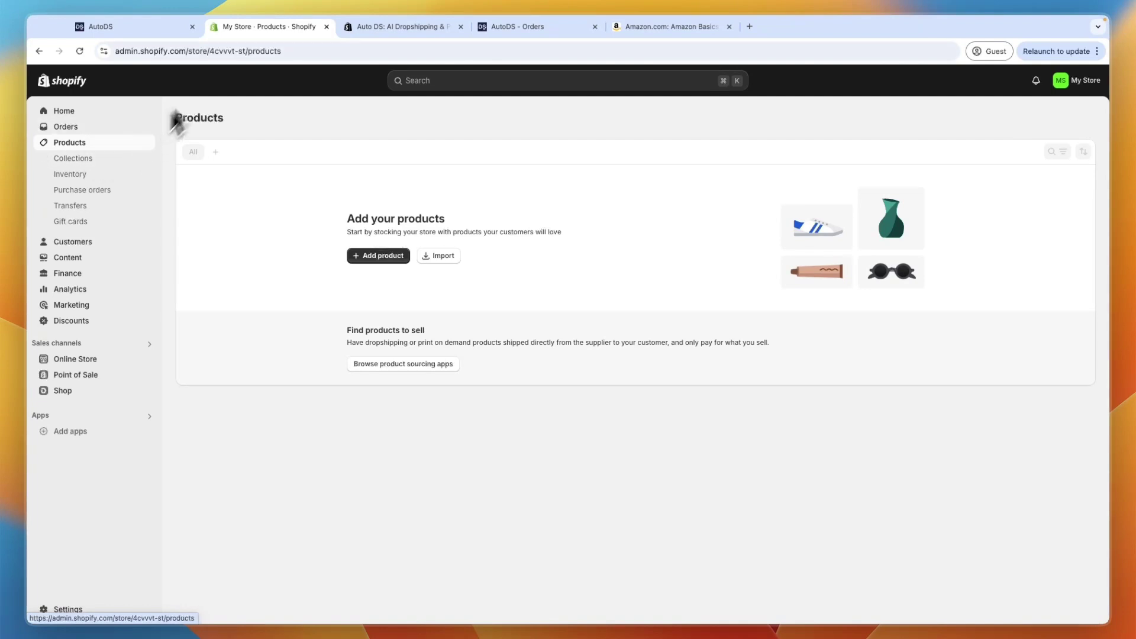
pyautogui.click(366, 29)
pyautogui.click(518, 27)
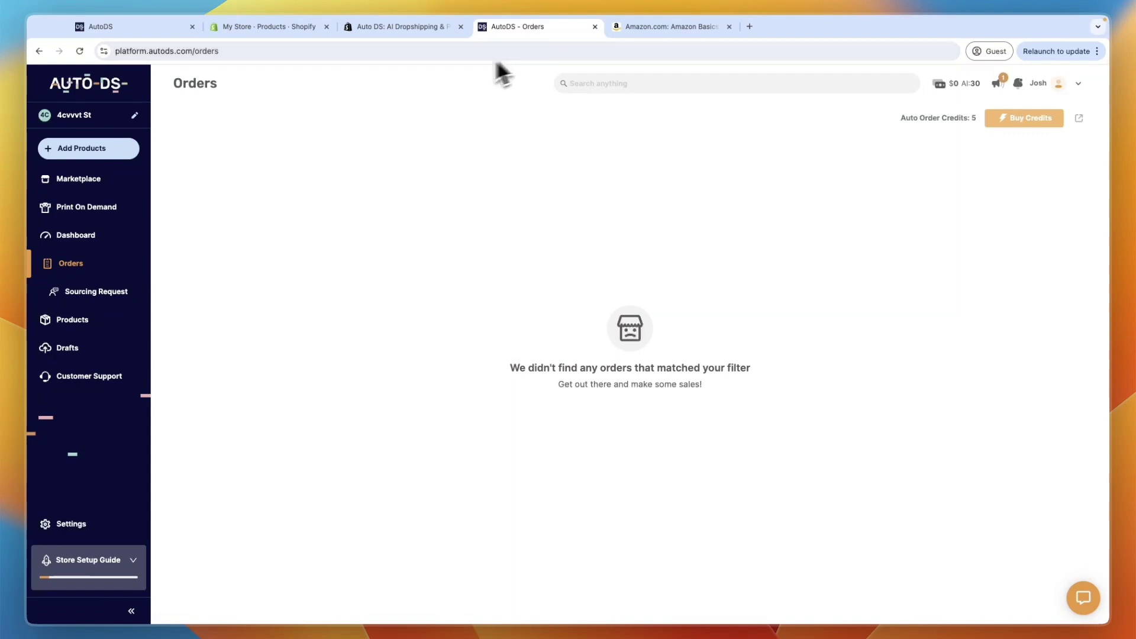
pyautogui.click(409, 26)
pyautogui.click(273, 27)
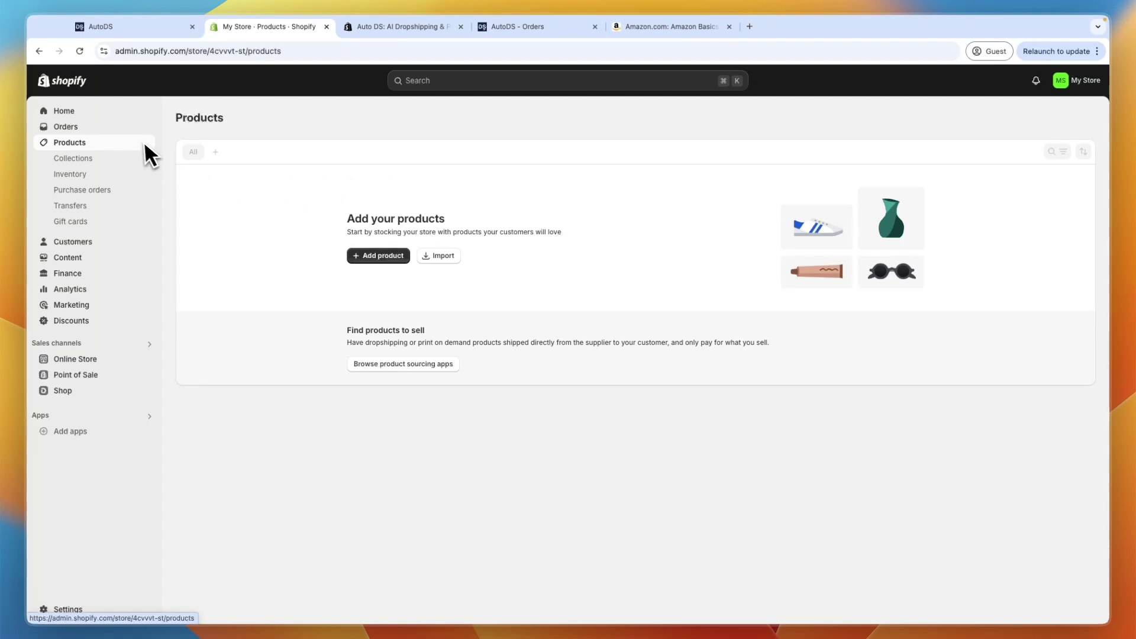
pyautogui.click(539, 26)
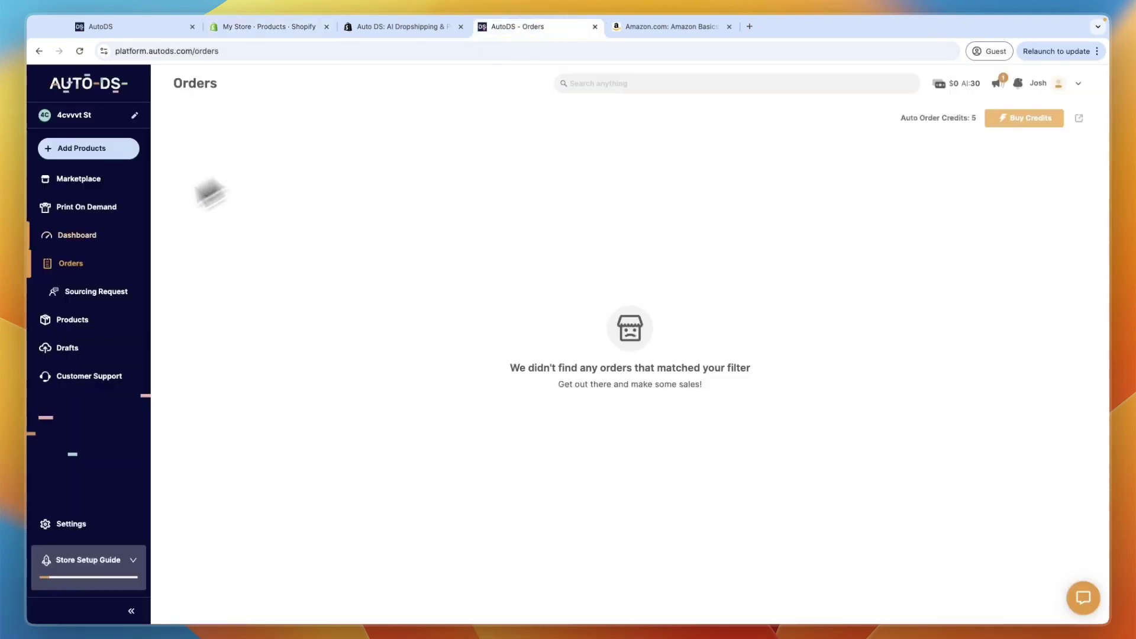
pyautogui.click(86, 340)
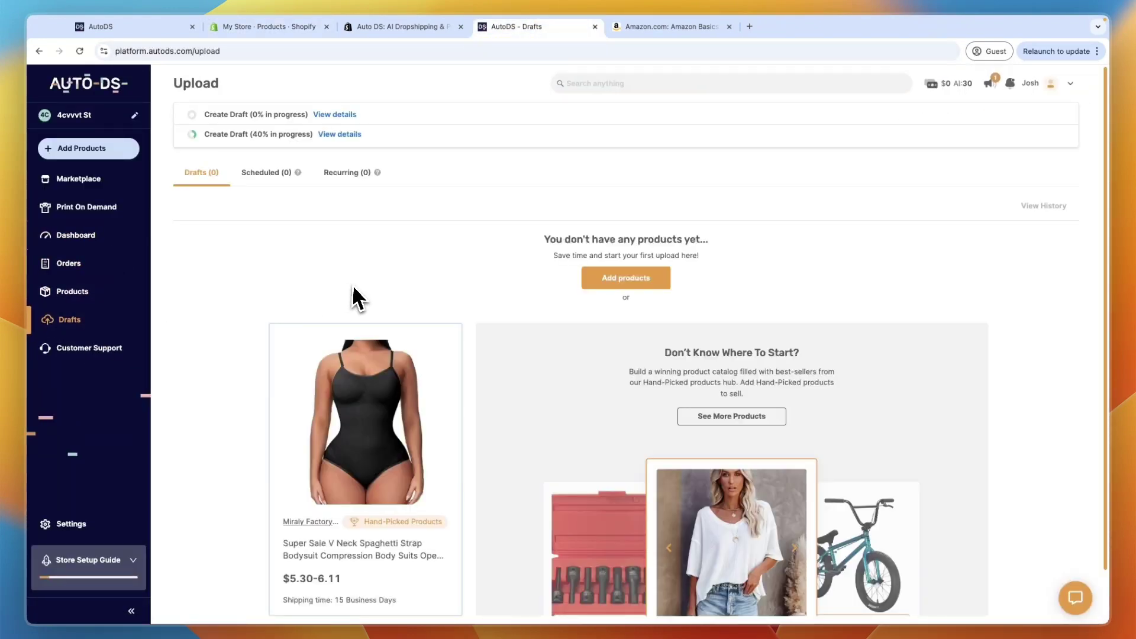
pyautogui.click(326, 135)
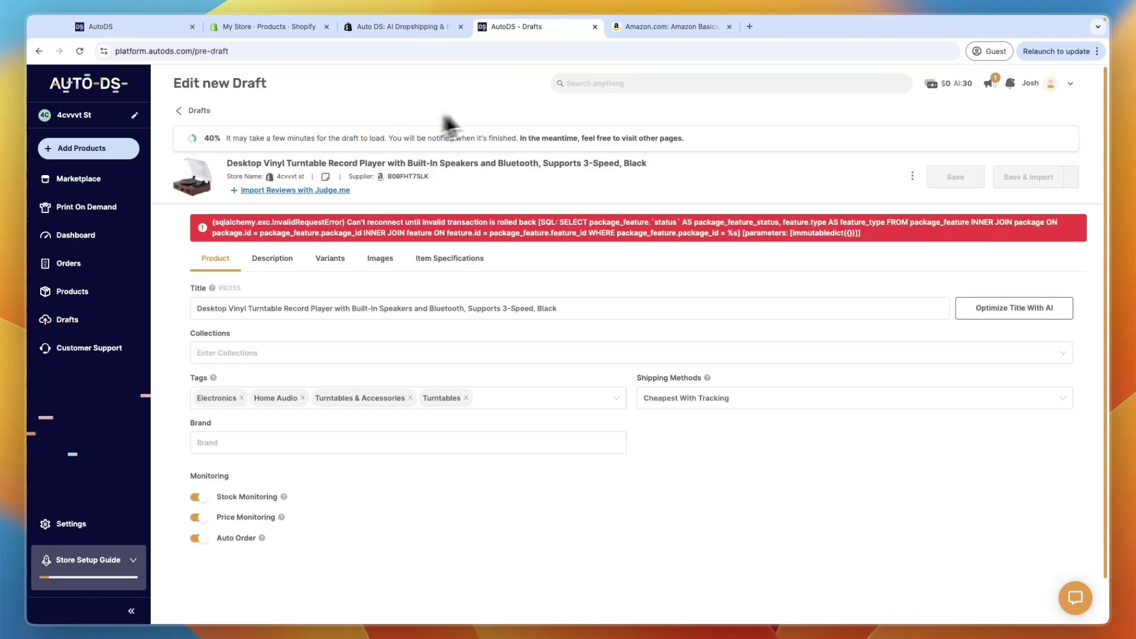